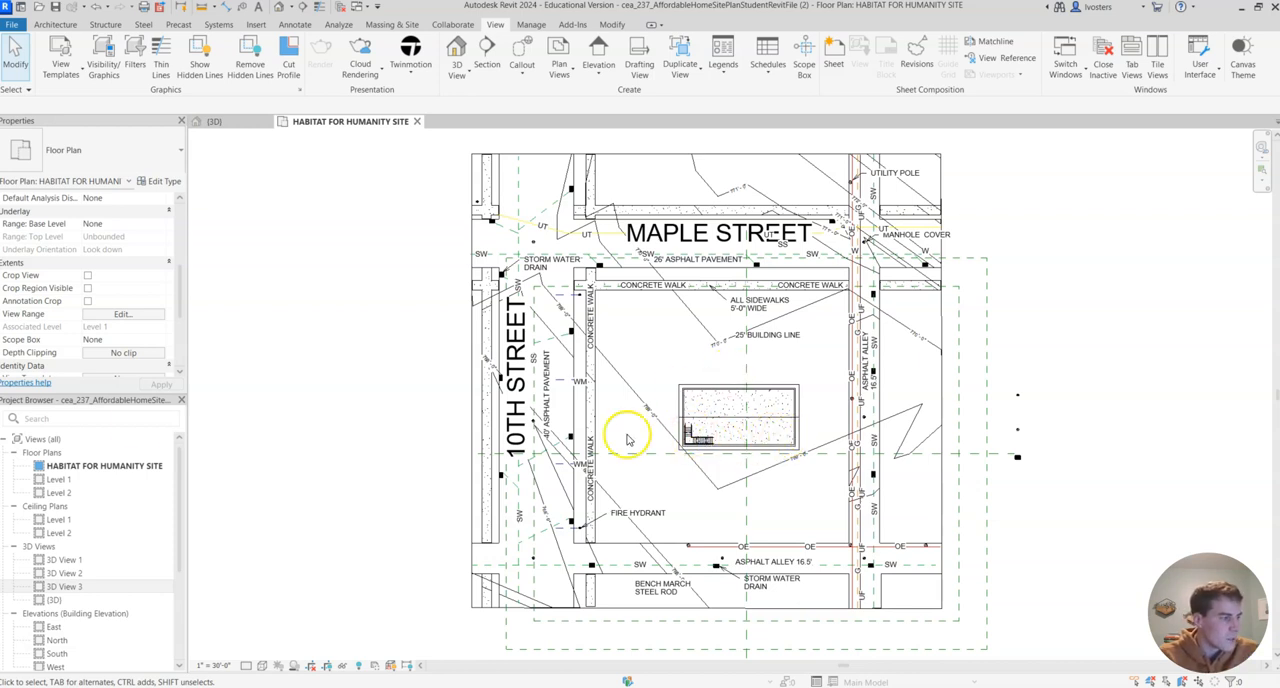
- Examine the whole site model with its house, streets and utility poles in the default 3D view
left_click(247, 123)
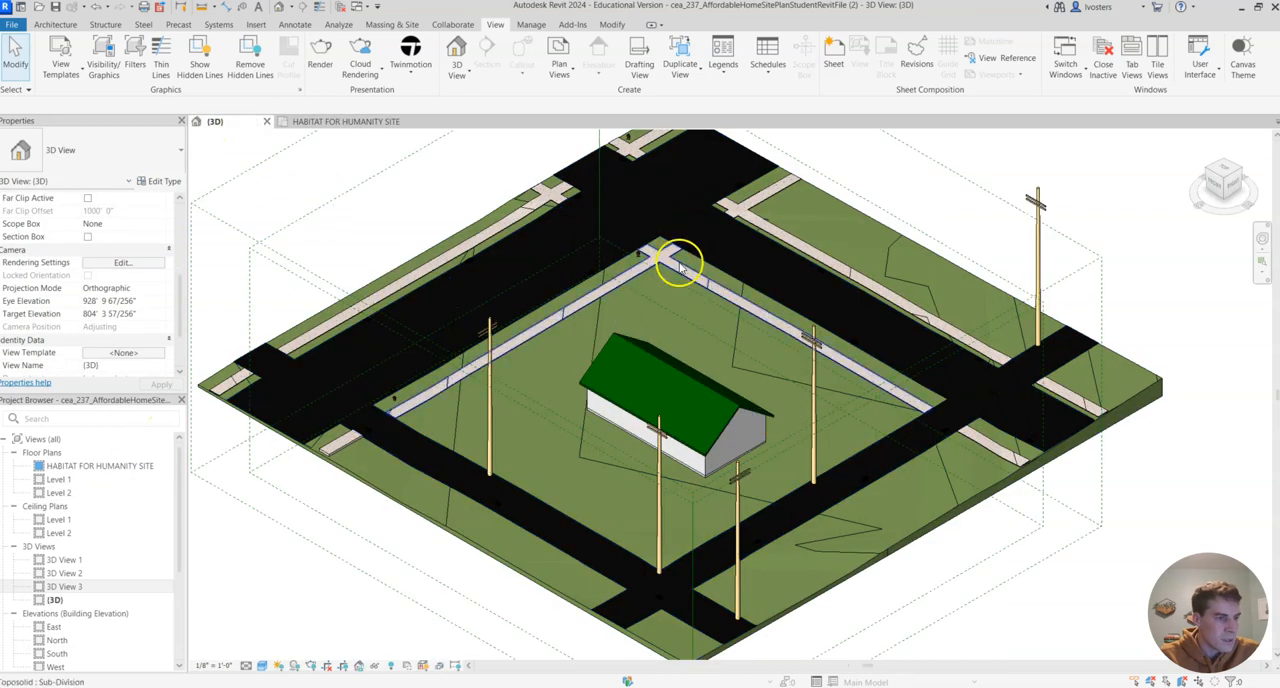
scroll(675, 287, "down", 1)
scroll(663, 298, "up", 1)
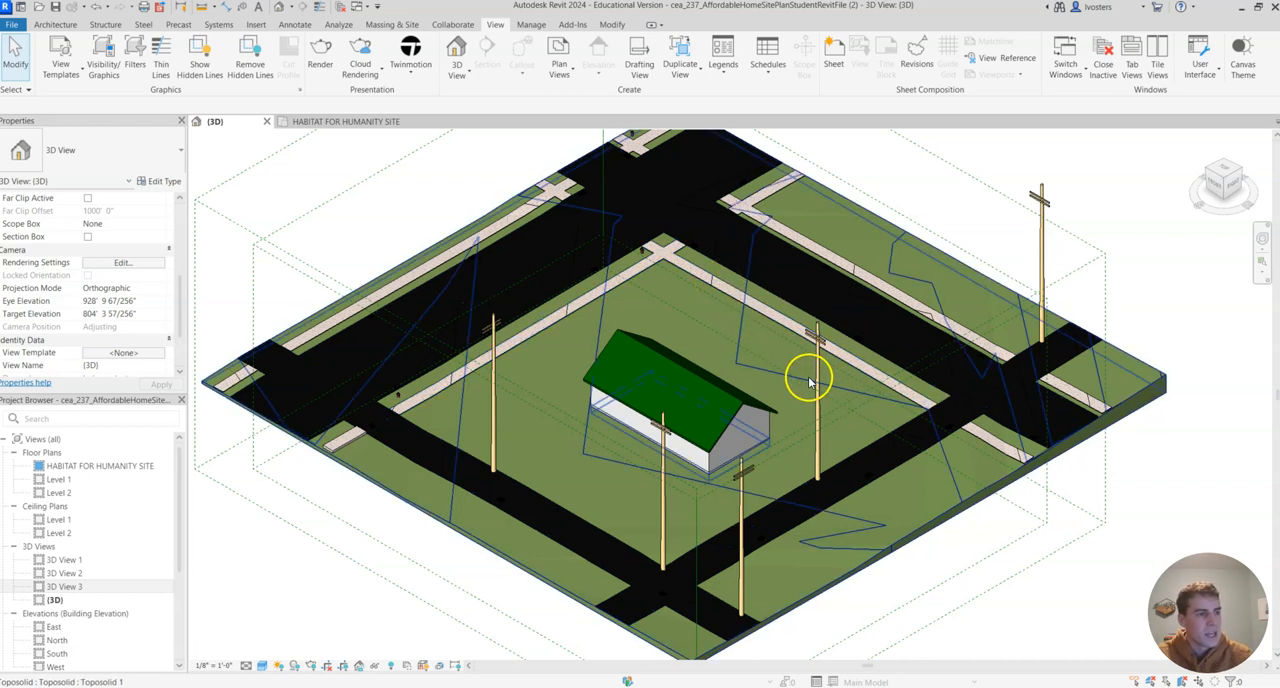
scroll(706, 334, "down", 4)
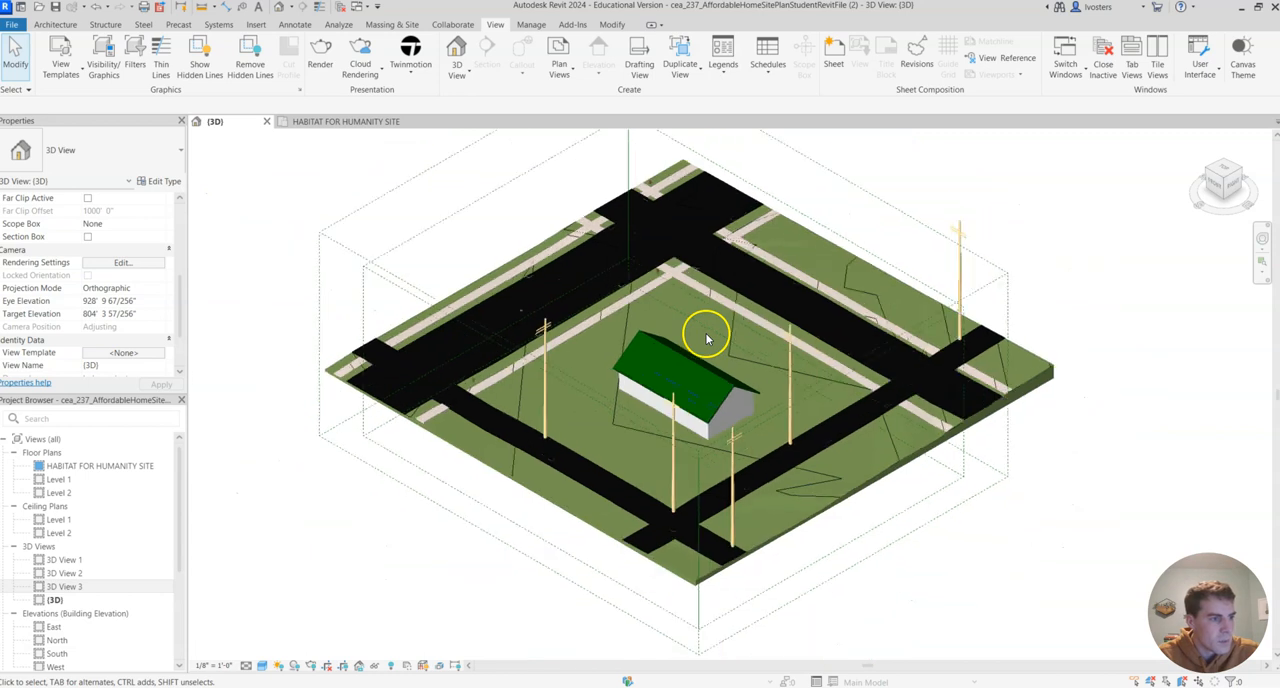
middle_click_drag(723, 294, 727, 348)
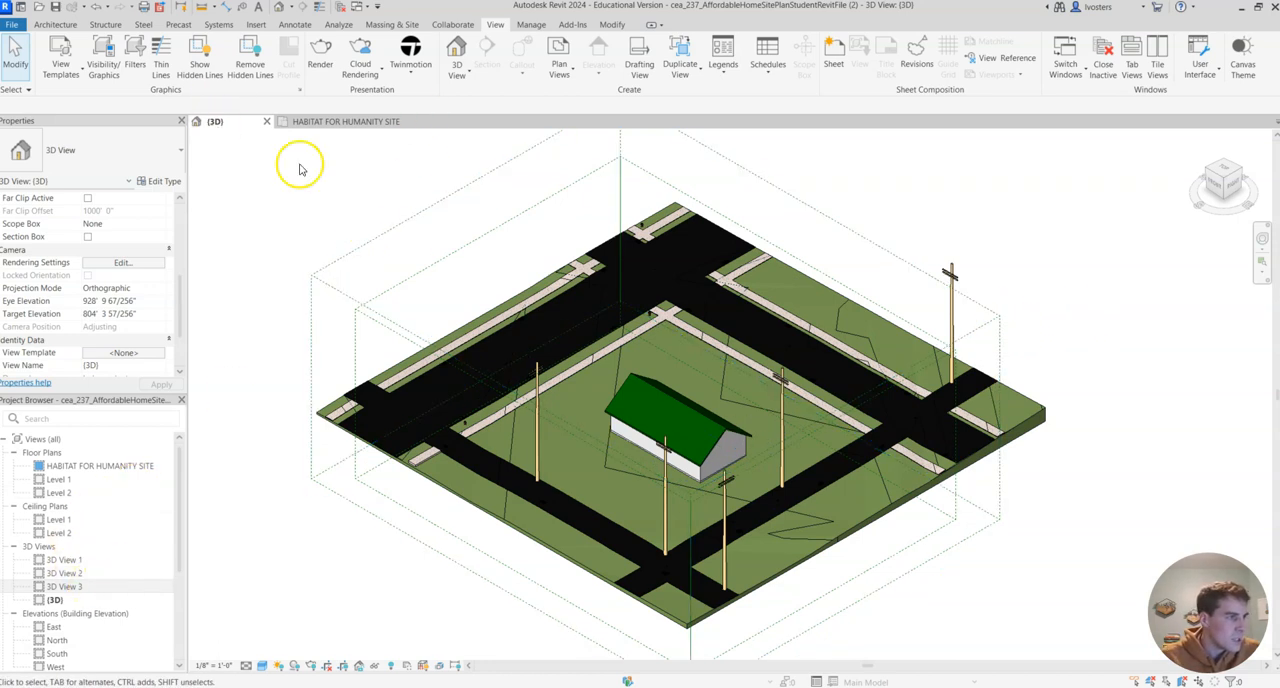
- Place a perspective camera in the site plan at the Maple Street and 10th Street intersection, aimed diagonally across the house to the asphalt alley
left_click(347, 124)
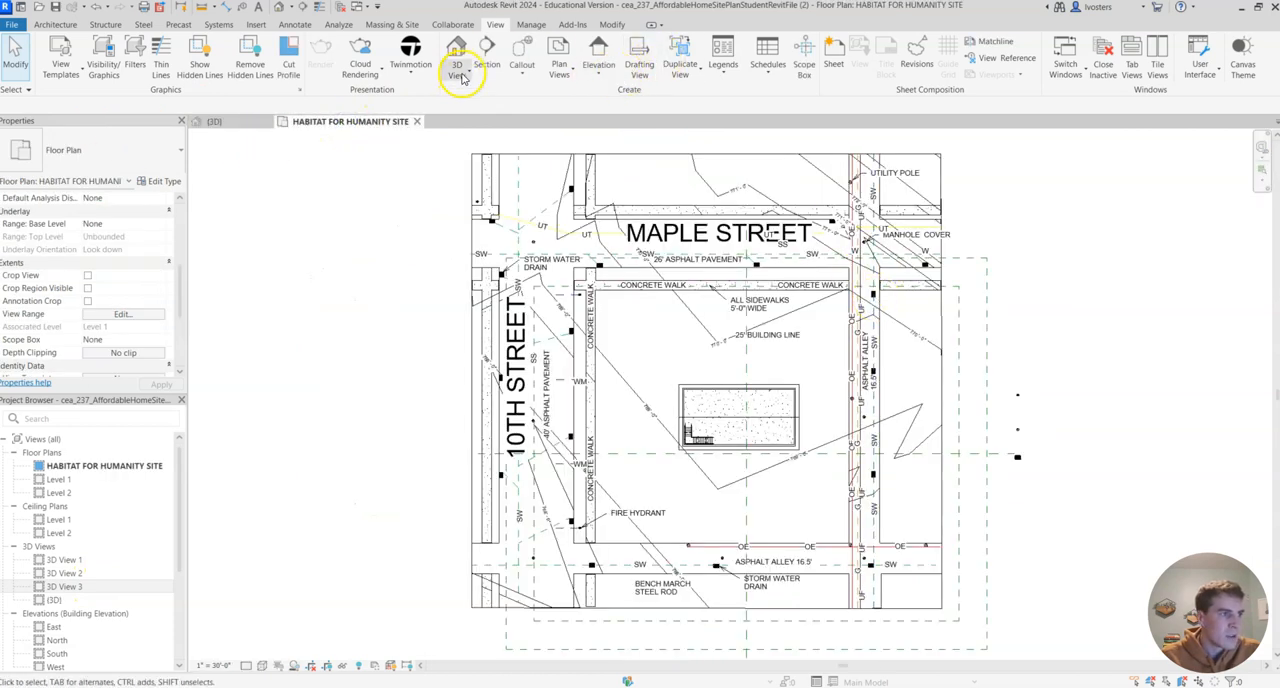
left_click(71, 25)
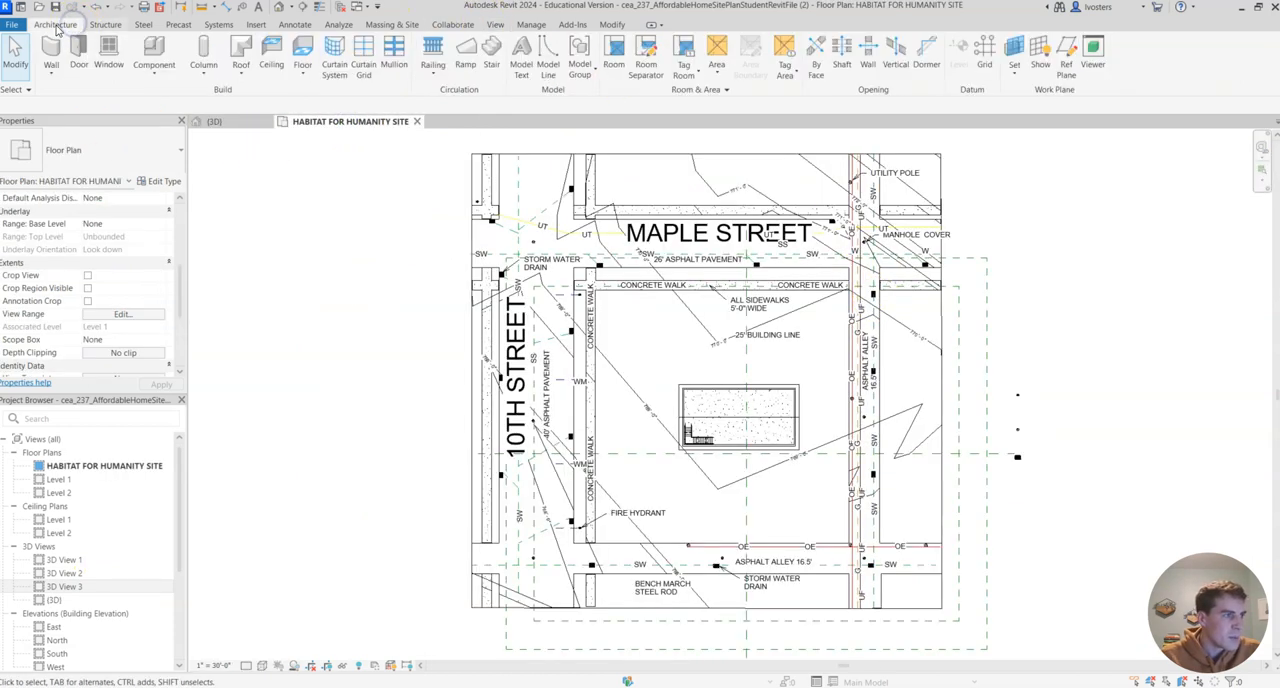
left_click(497, 25)
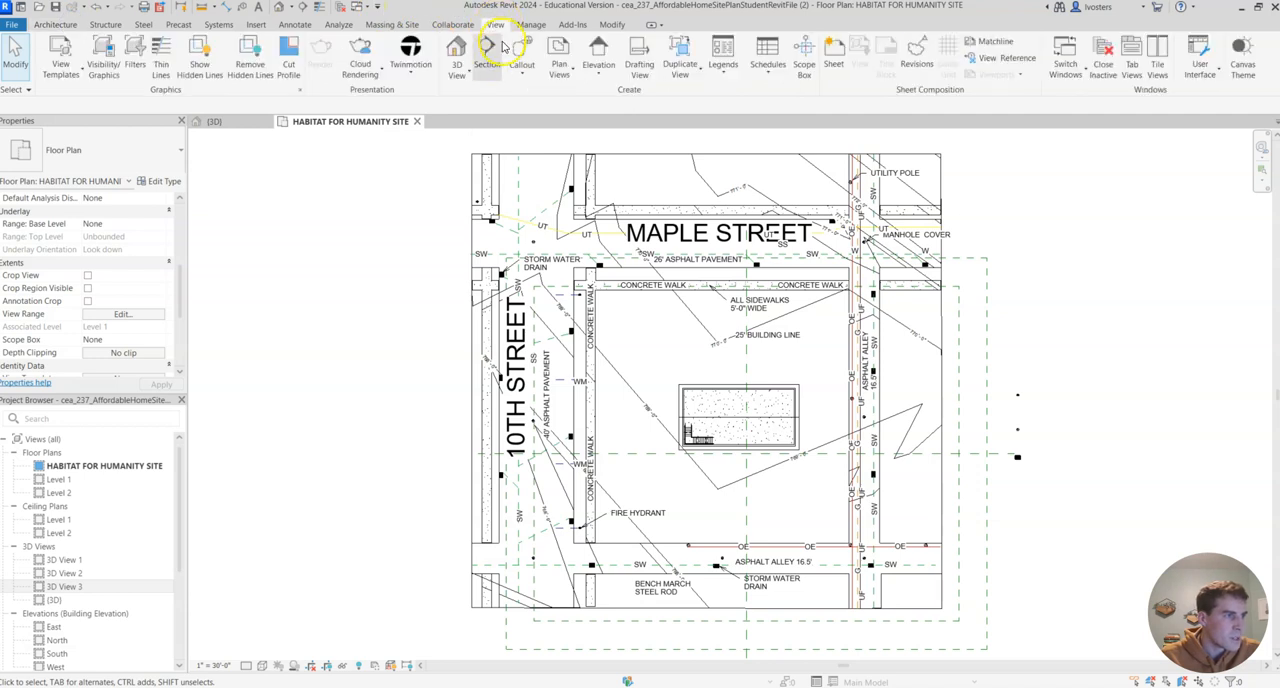
left_click(456, 75)
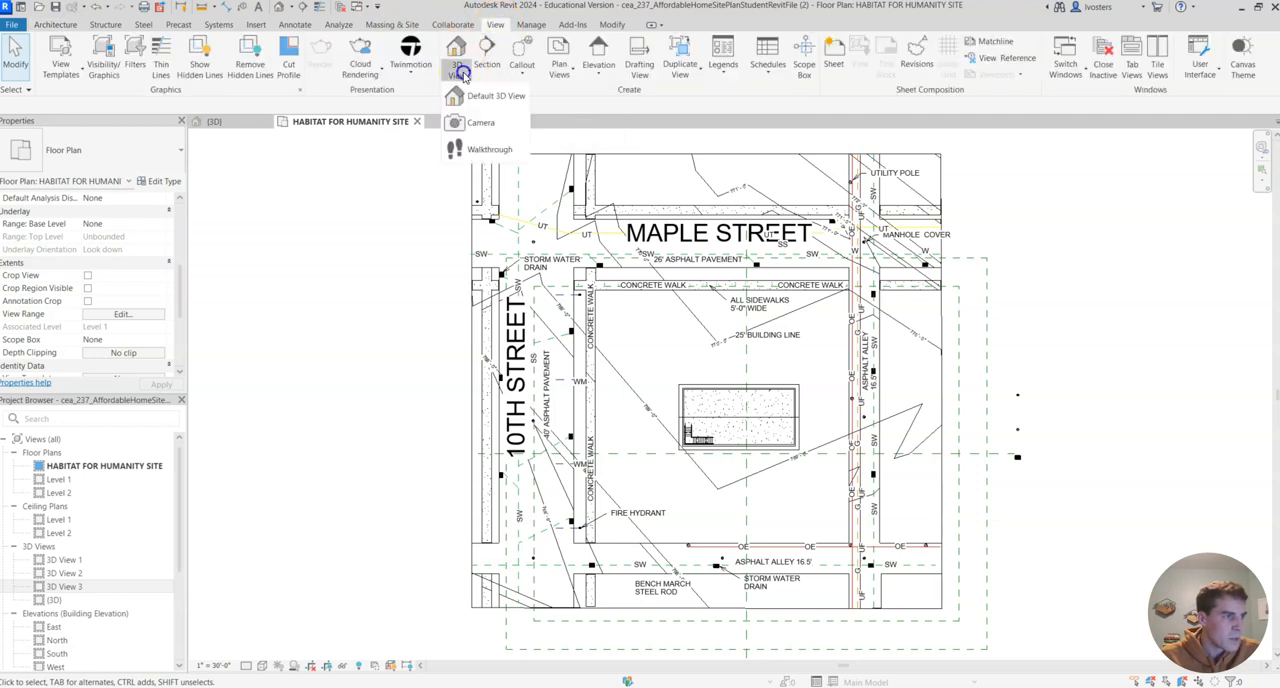
left_click(481, 121)
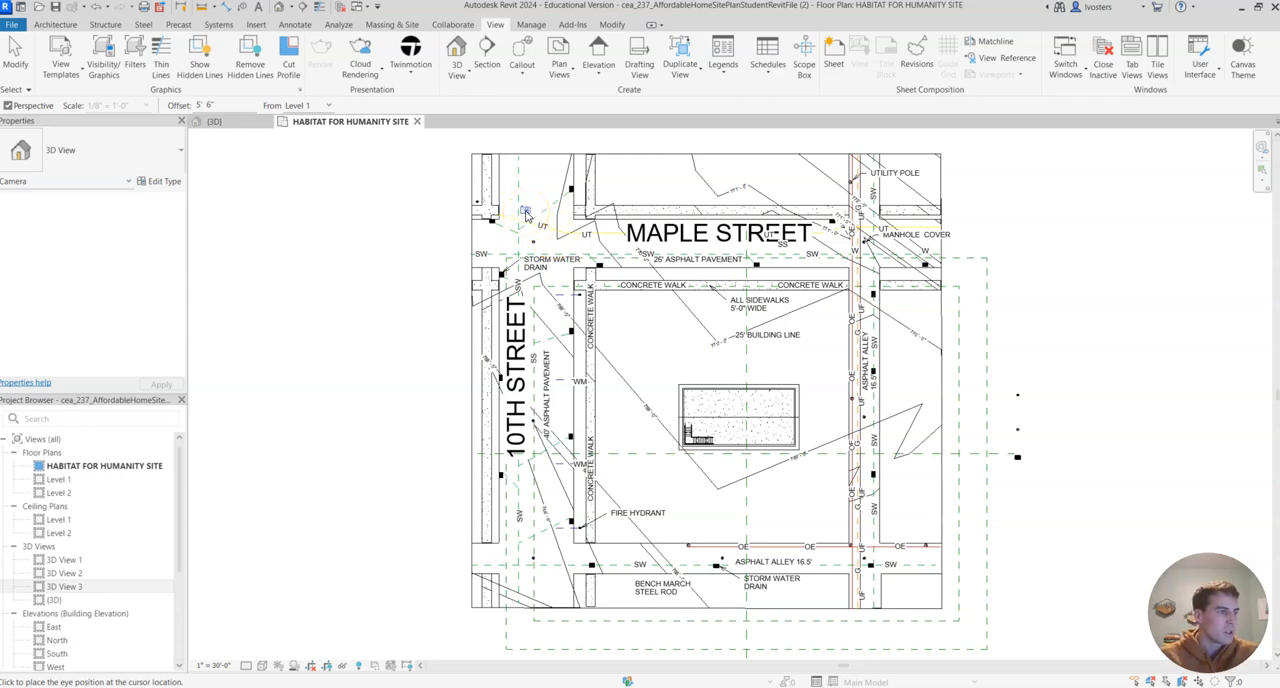
left_click(527, 210)
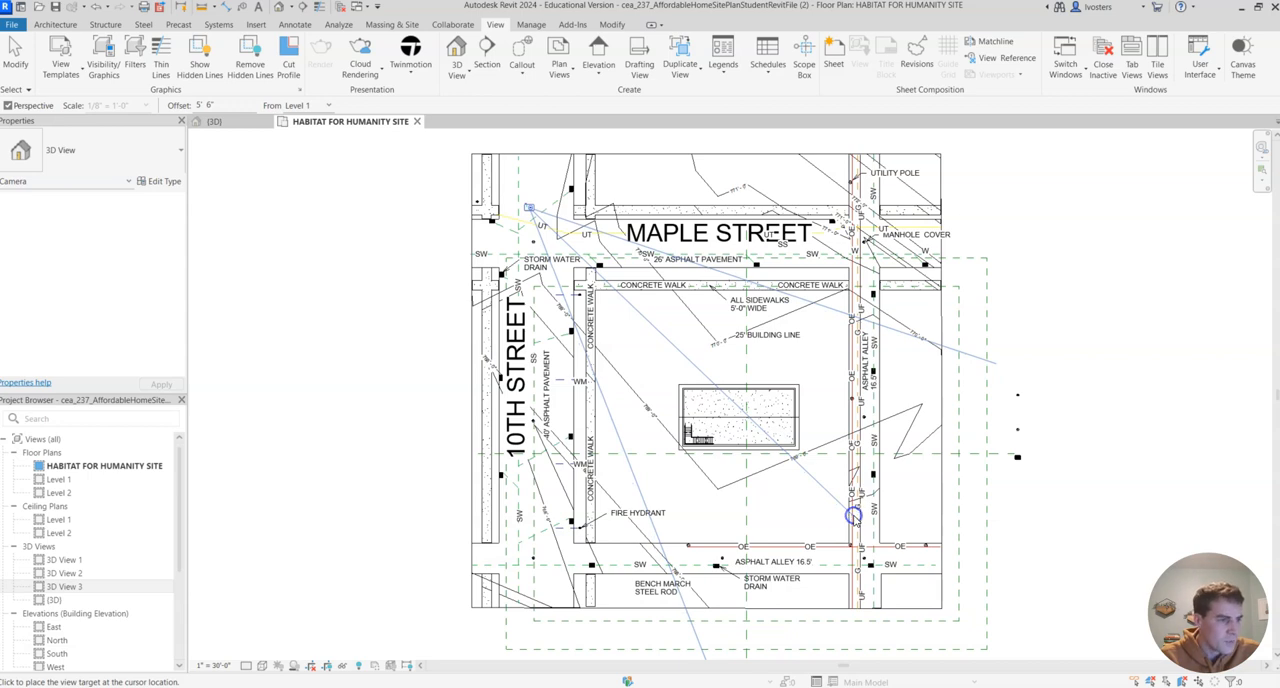
left_click(852, 516)
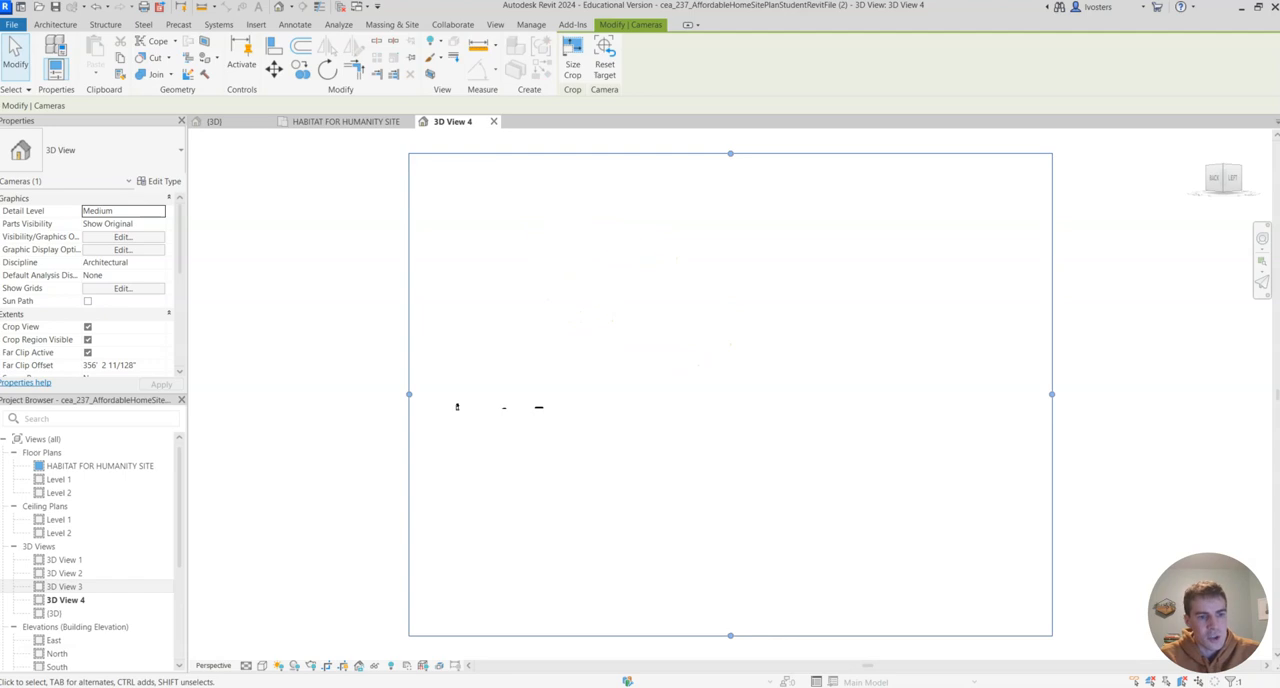
- Set both the eye elevation and the target elevation of the new camera view to 775'
left_click(370, 124)
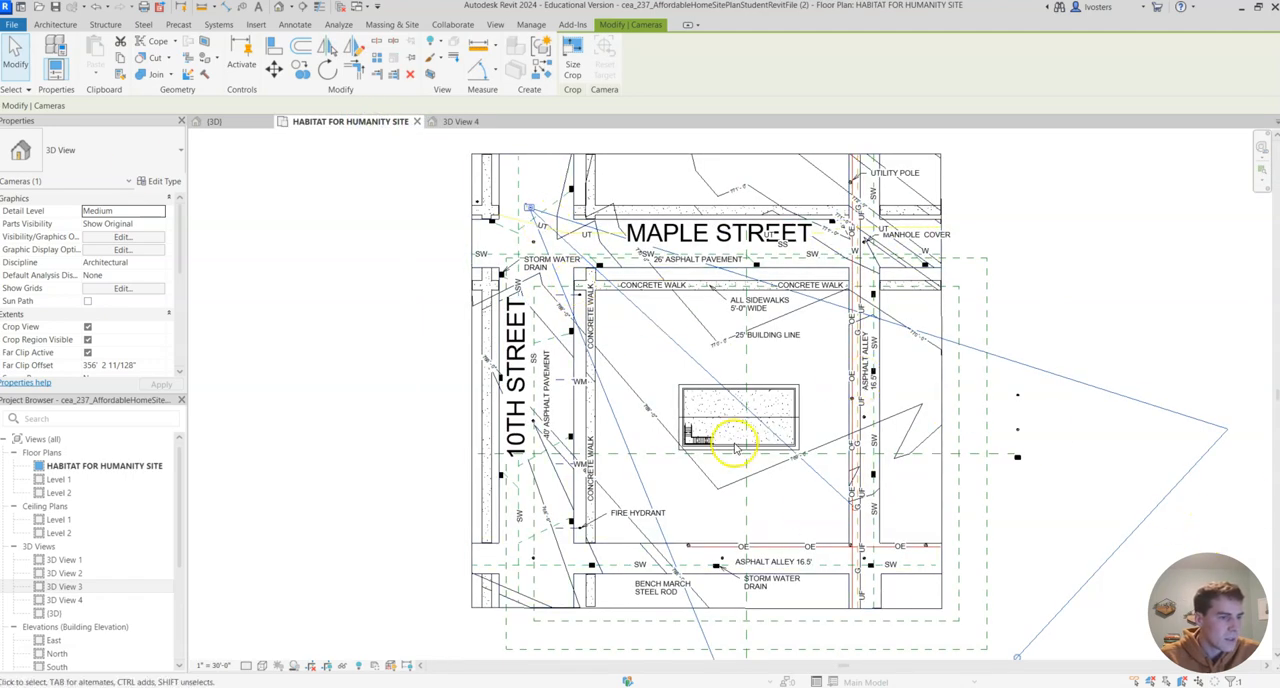
scroll(123, 330, "down", 3)
scroll(125, 325, "down", 3)
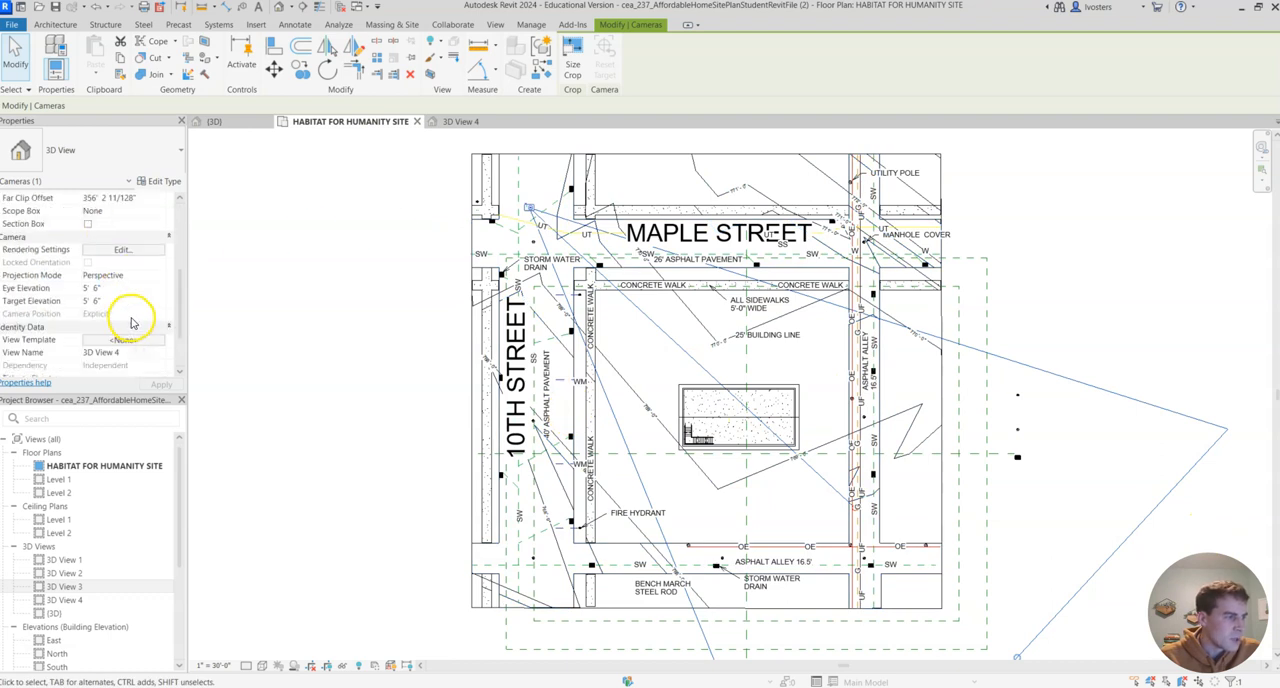
scroll(133, 320, "up", 1)
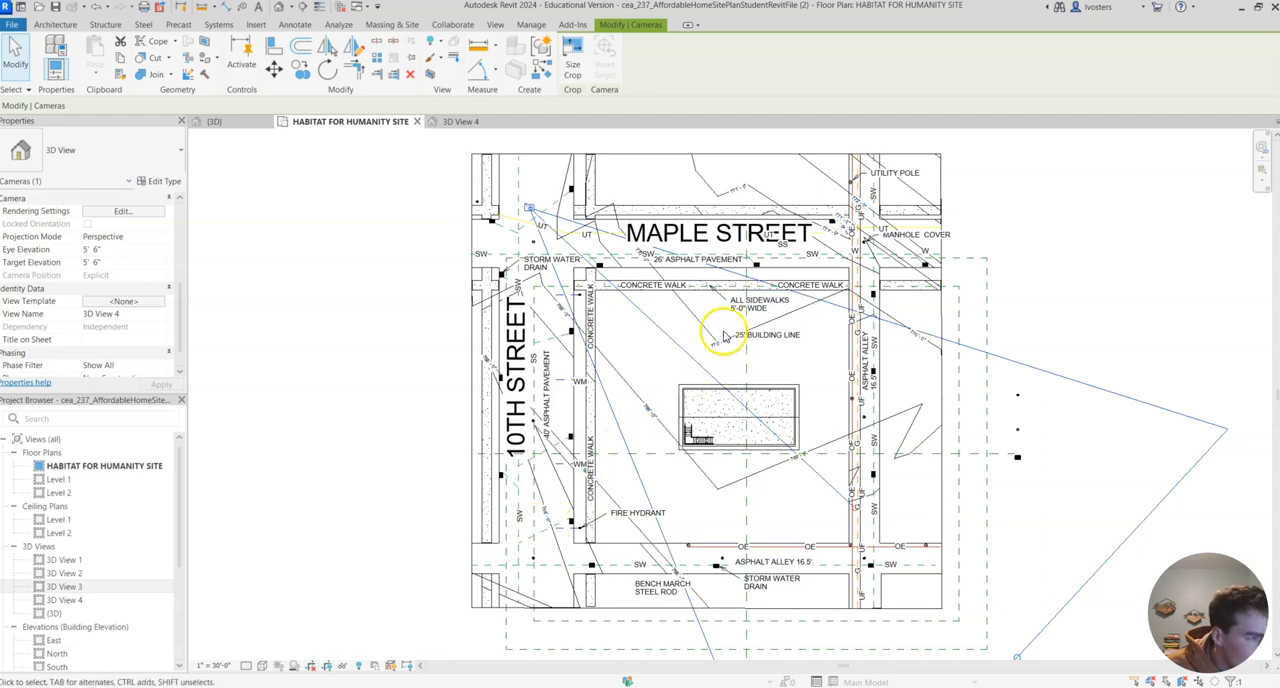
left_click(461, 121)
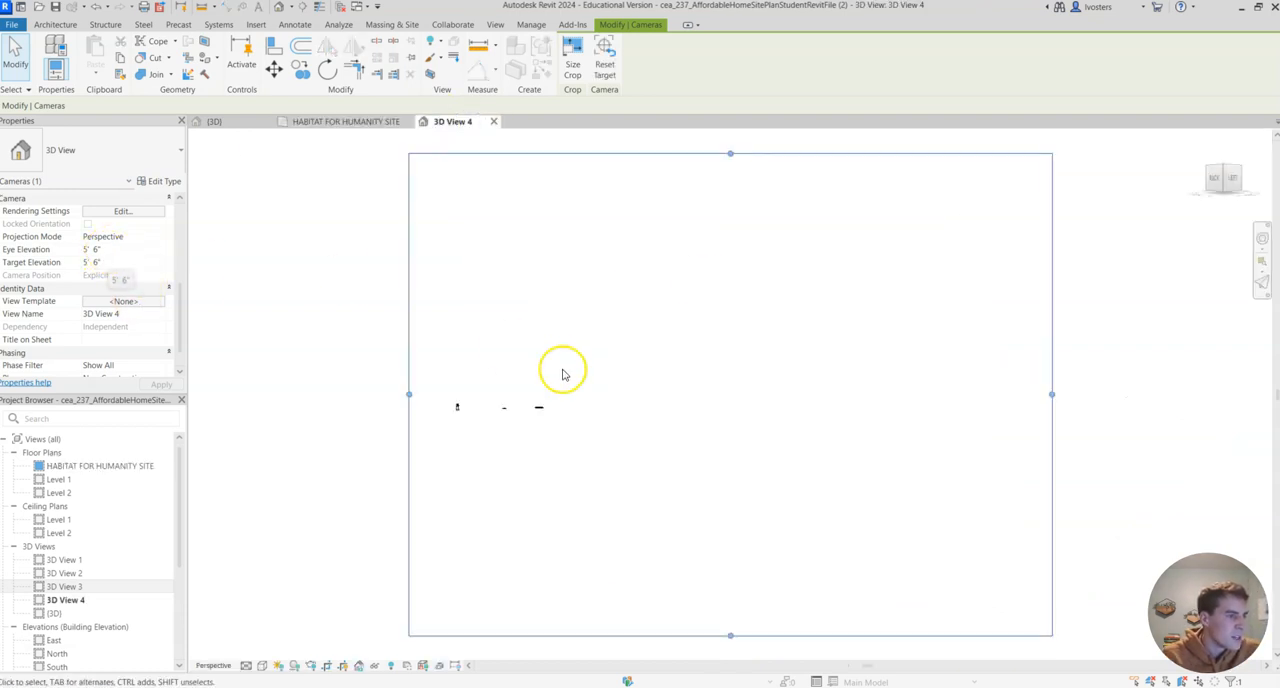
left_click(155, 250)
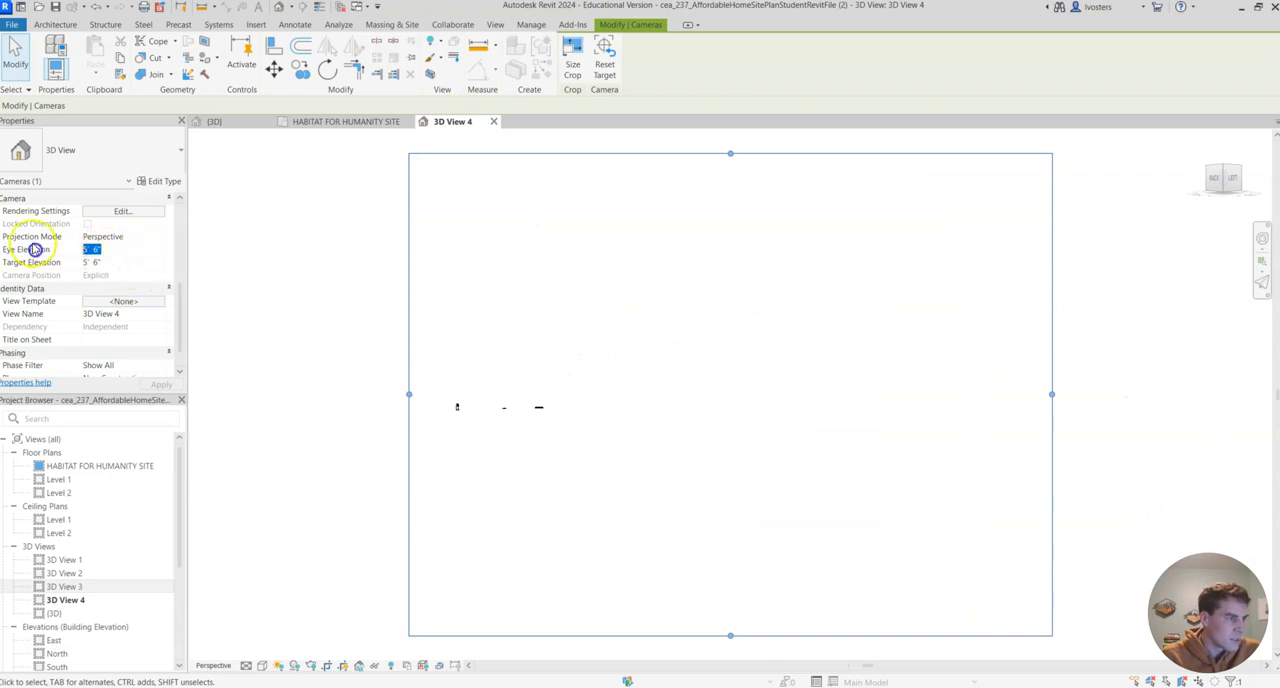
type("77")
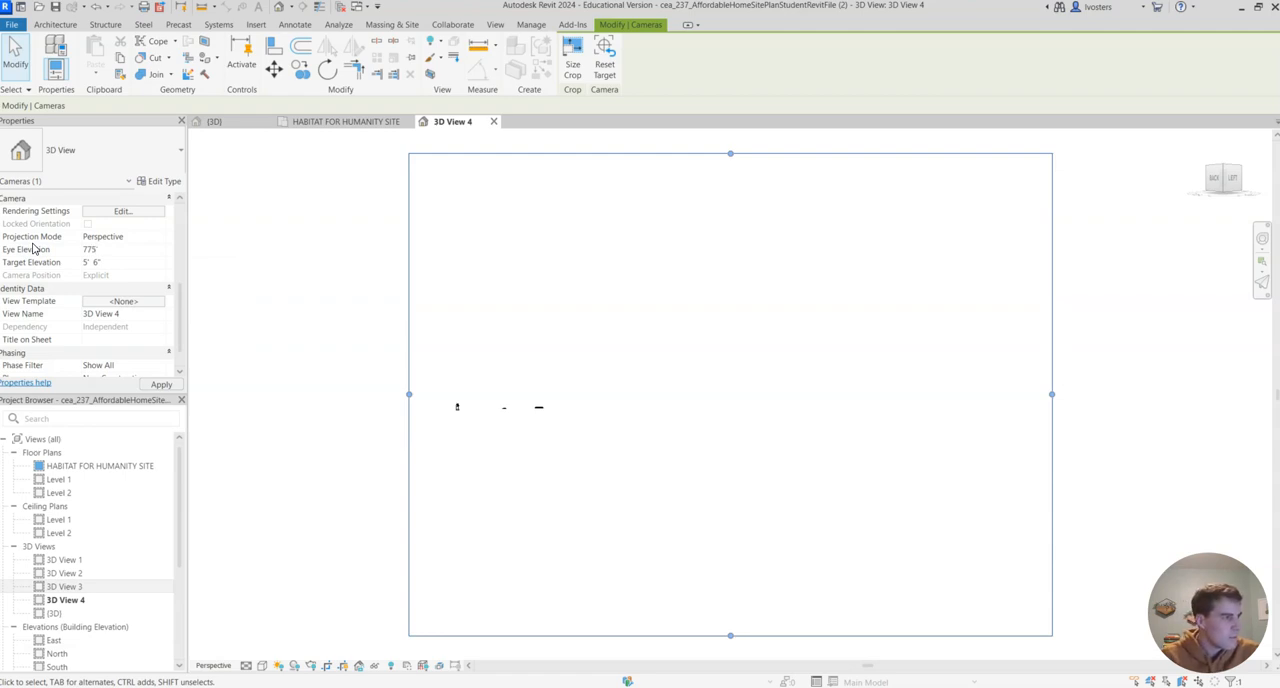
left_click(120, 262)
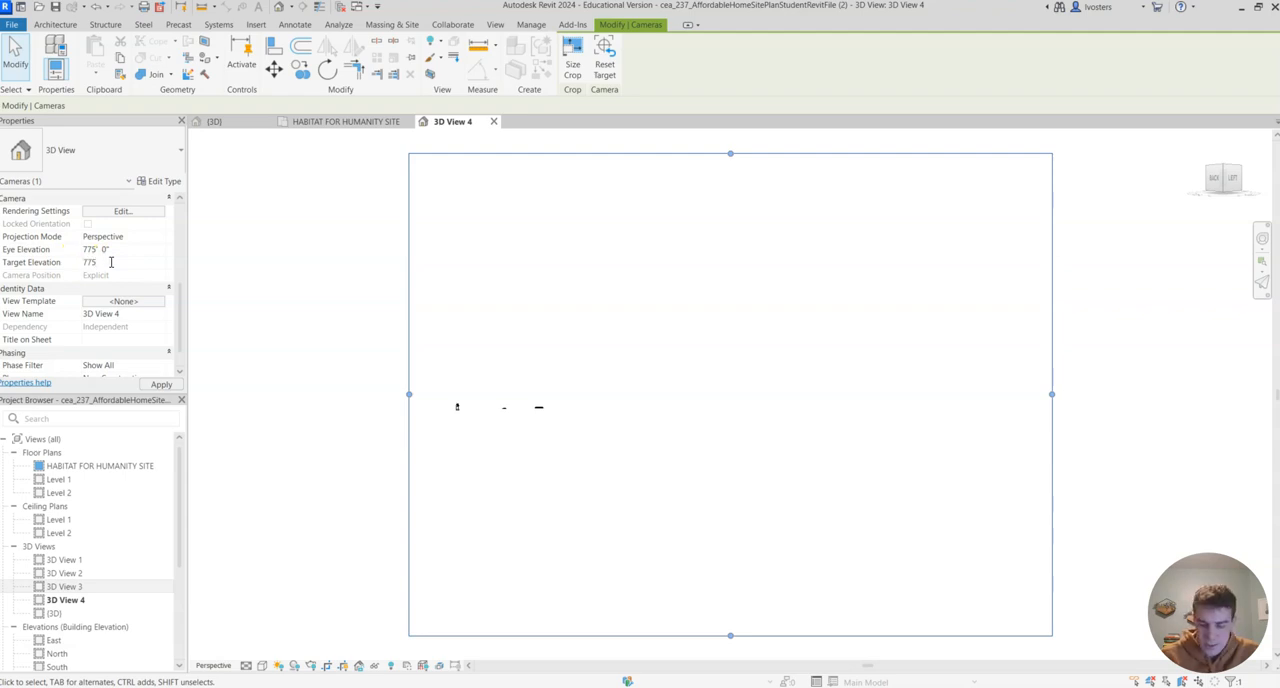
type("775'")
key("Return")
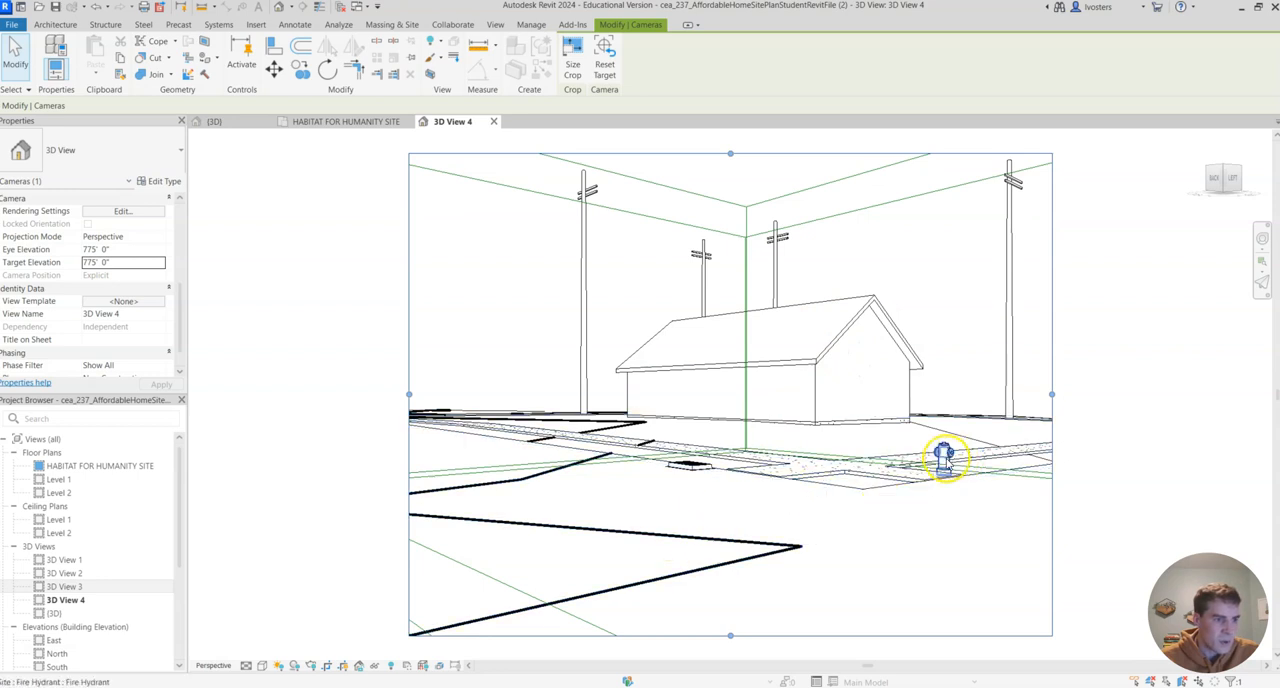
- Display the camera view in the Shaded style and move its eye point in the site plan closer to the house
left_click(262, 666)
left_click(288, 611)
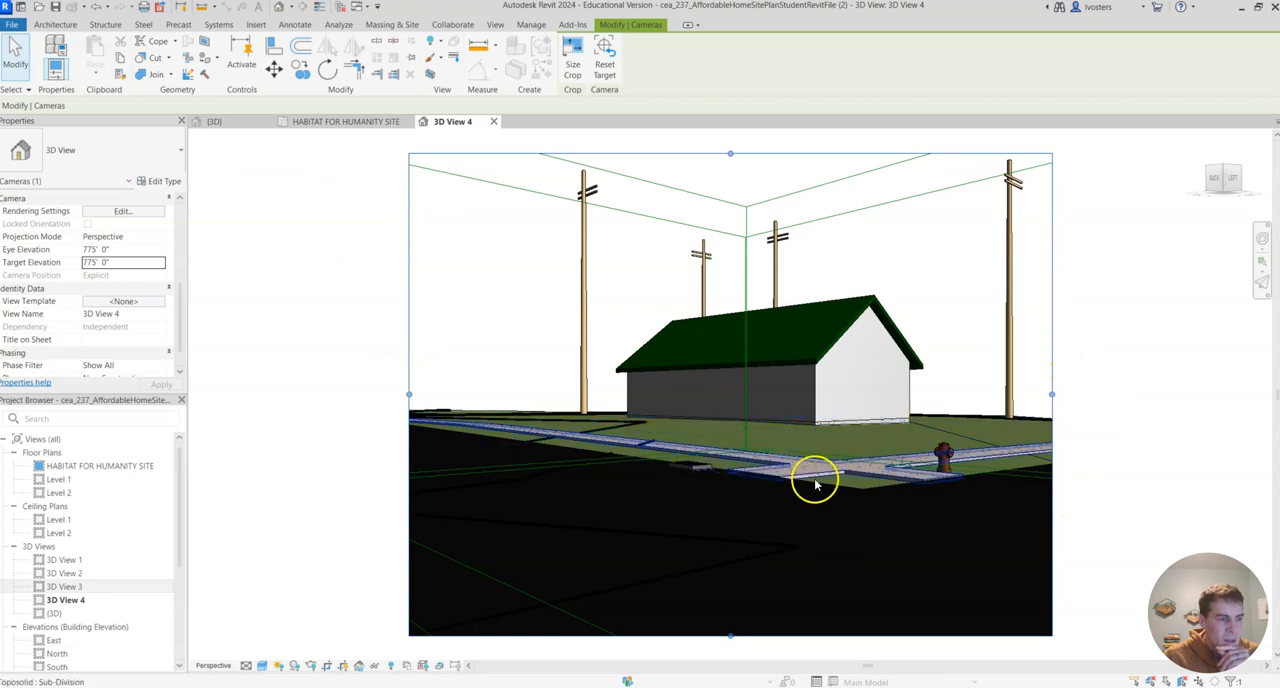
left_click(347, 122)
left_click_drag(531, 208, 551, 240)
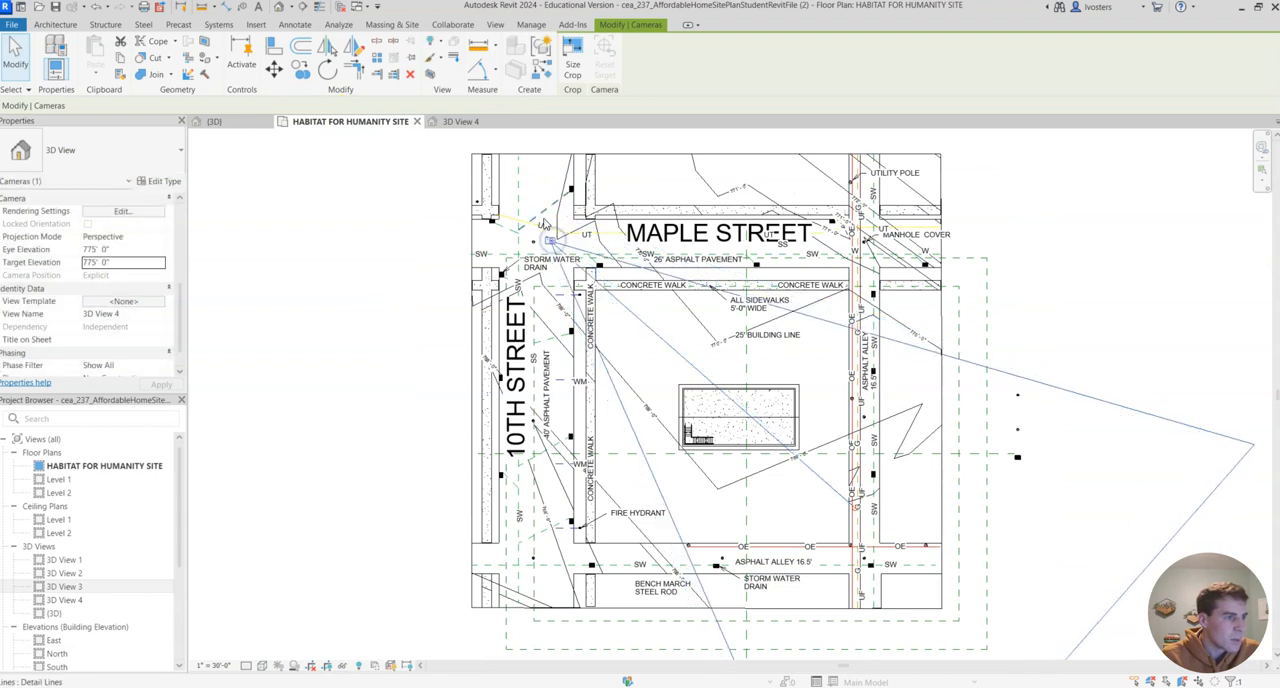
left_click(459, 122)
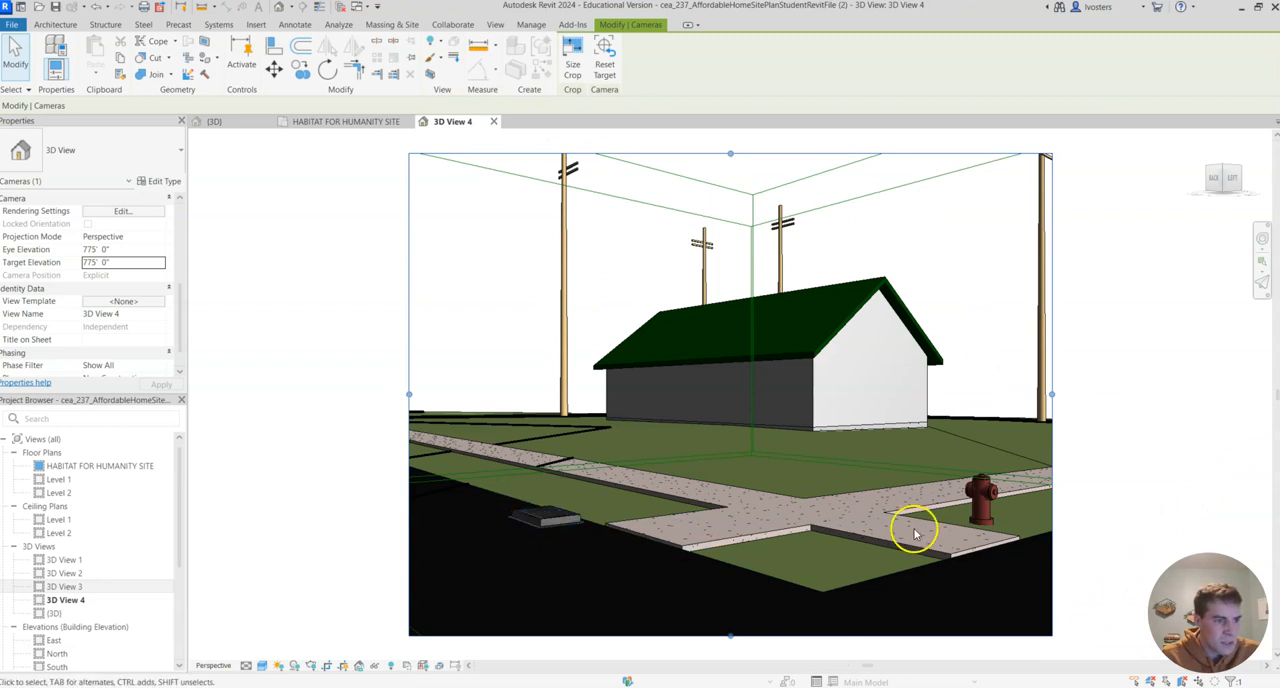
left_click(1115, 452)
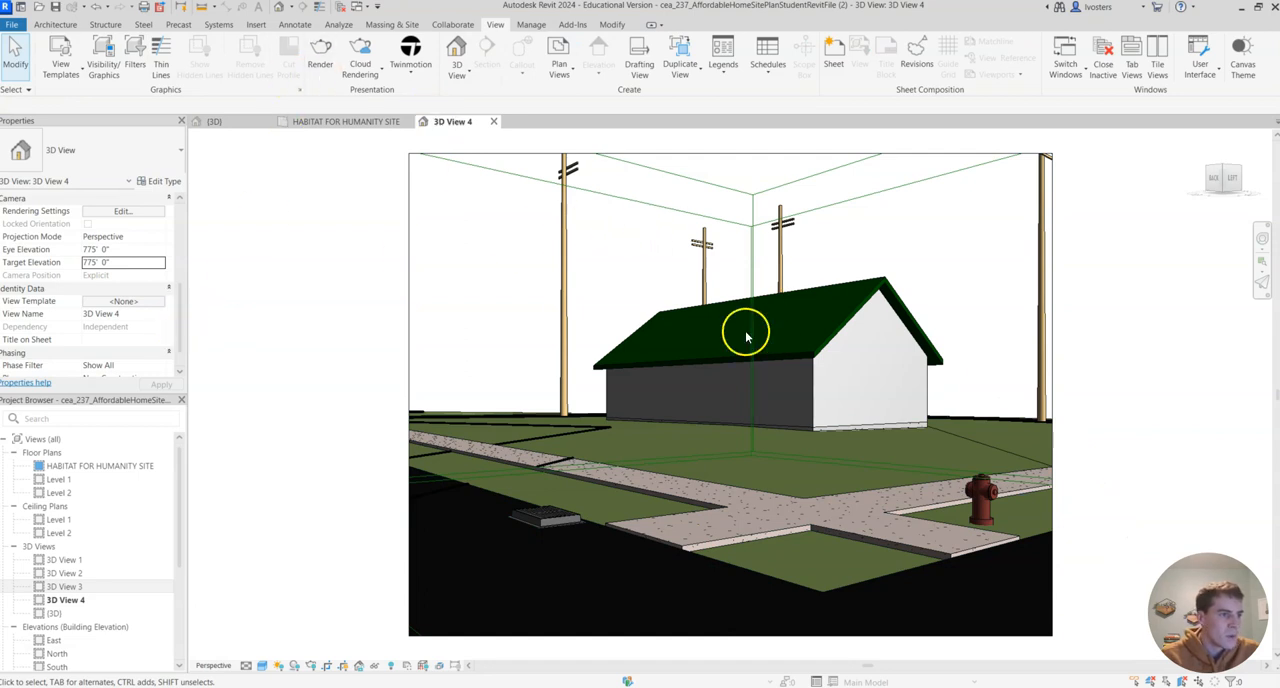
- Render the camera view at Draft quality with screen resolution
left_click(361, 124)
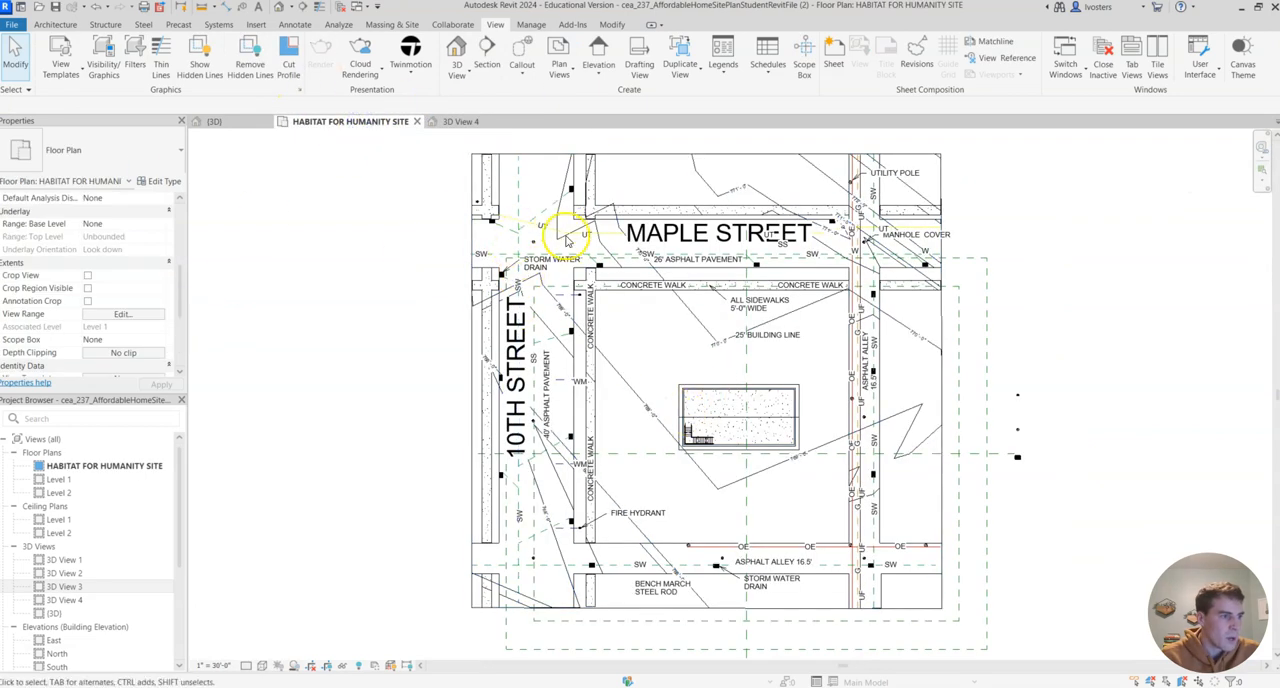
left_click(462, 122)
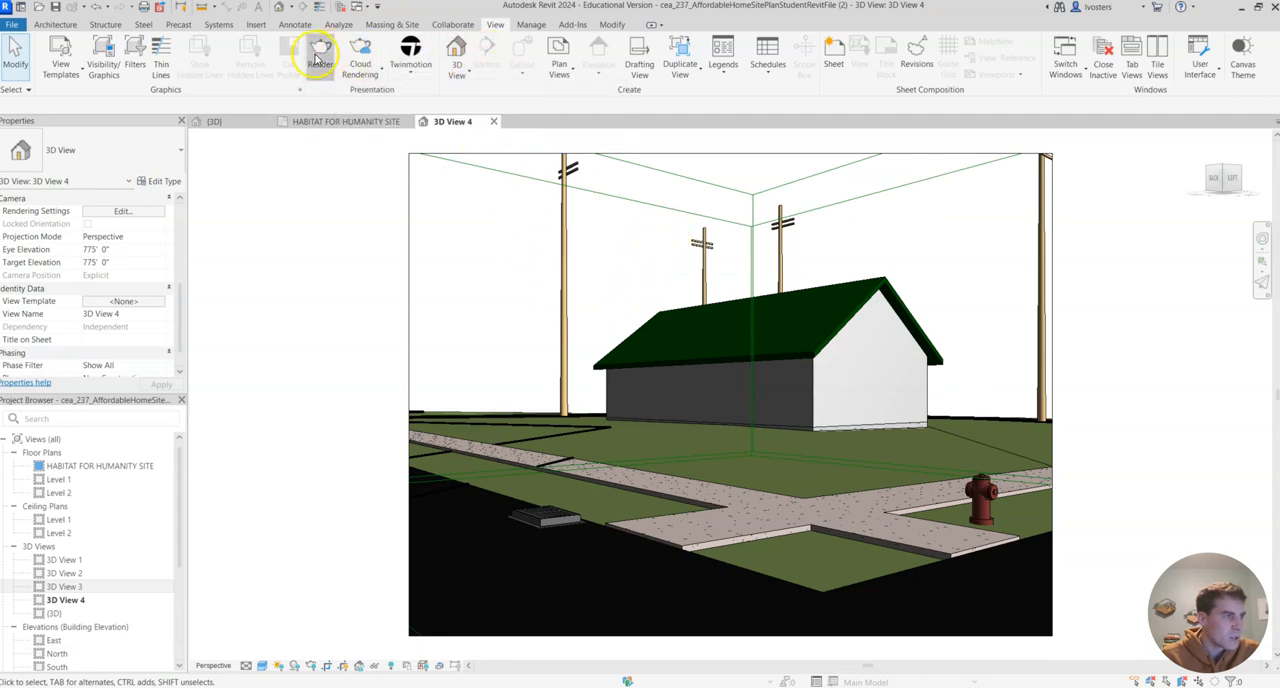
left_click_drag(1279, 145, 267, 174)
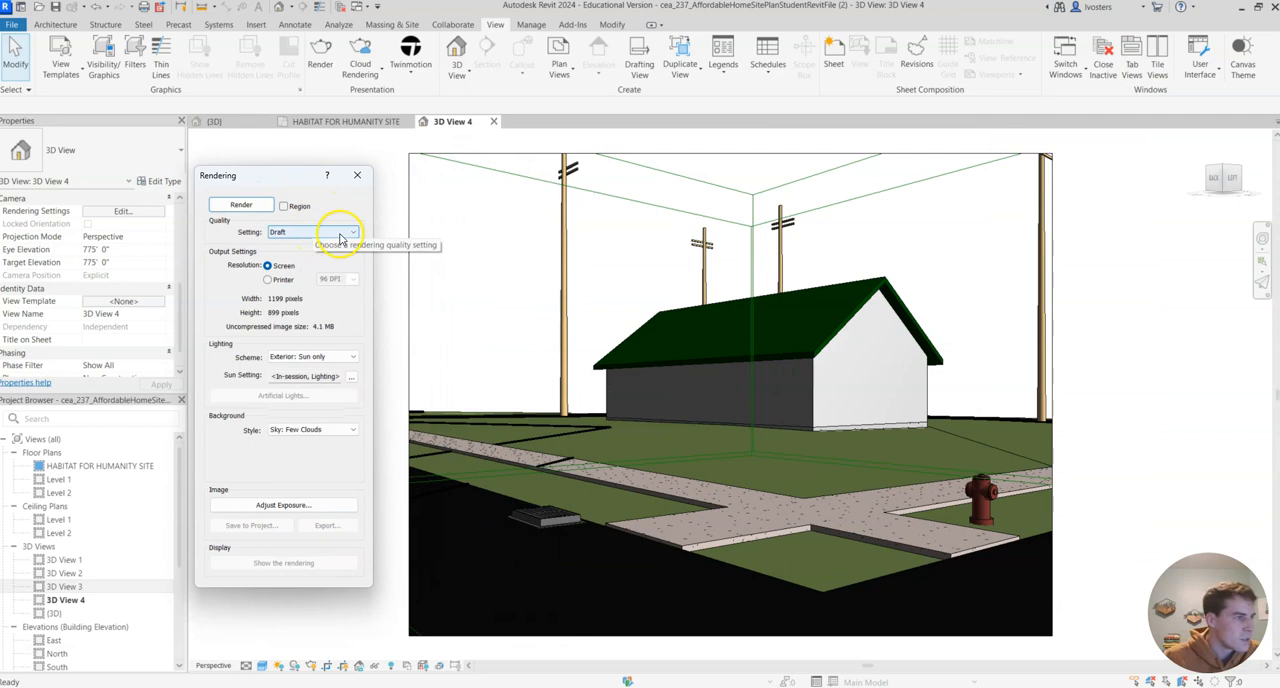
left_click(337, 232)
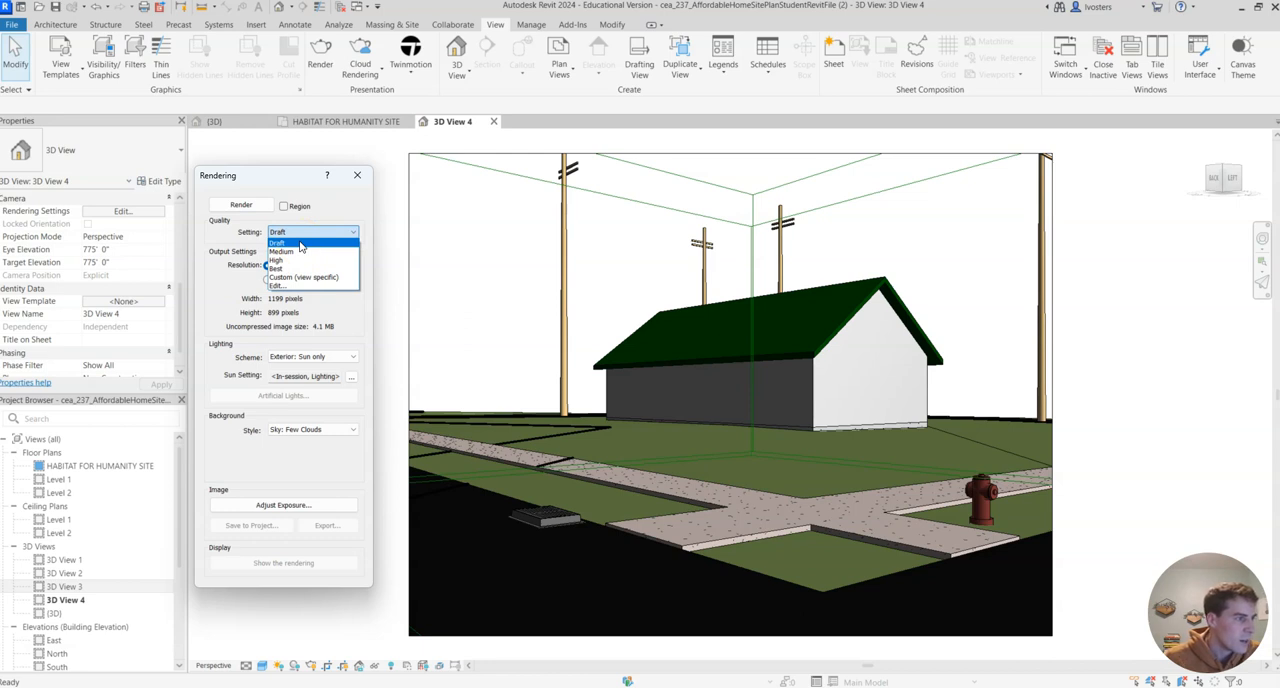
left_click(300, 244)
left_click(251, 207)
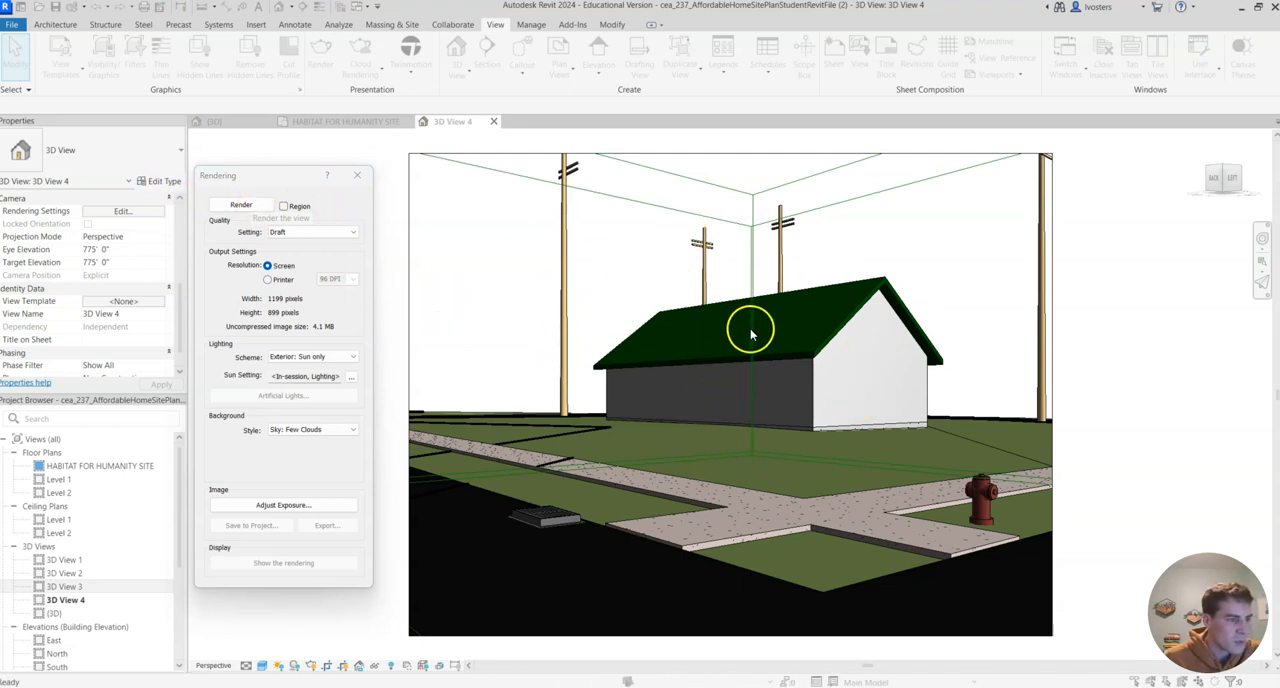
left_click_drag(1270, 60, 1105, 88)
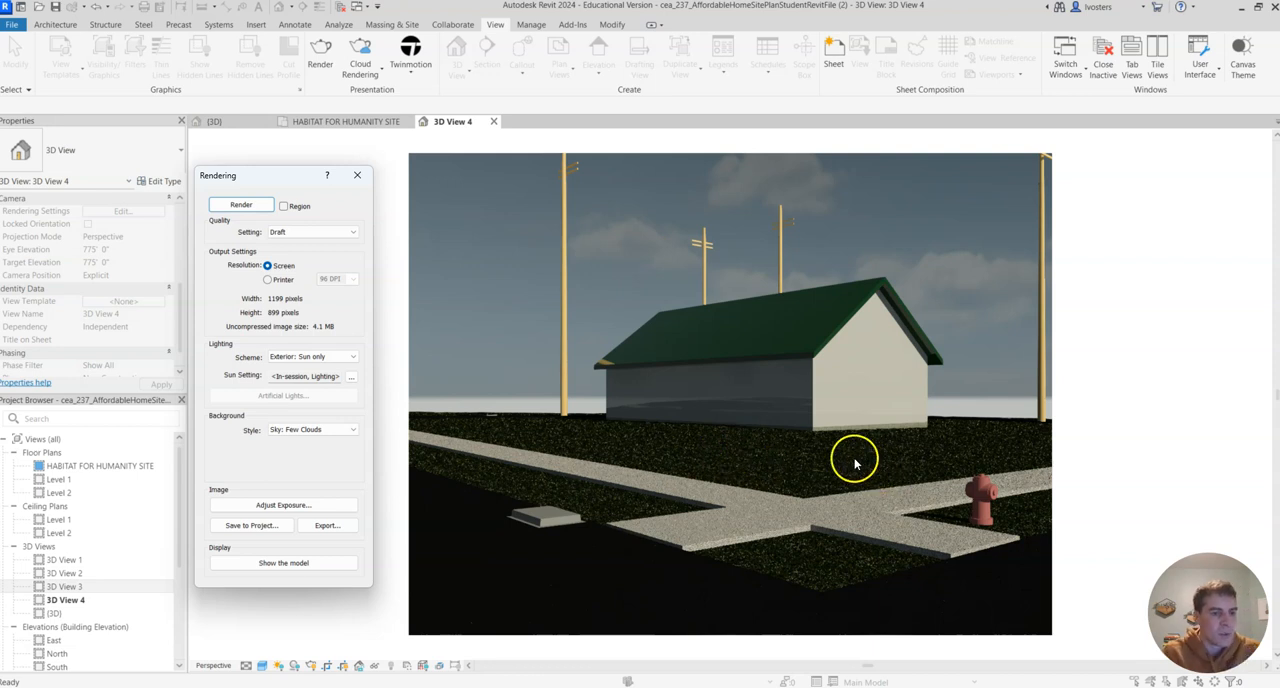
- Set the rendering quality to High
left_click(328, 232)
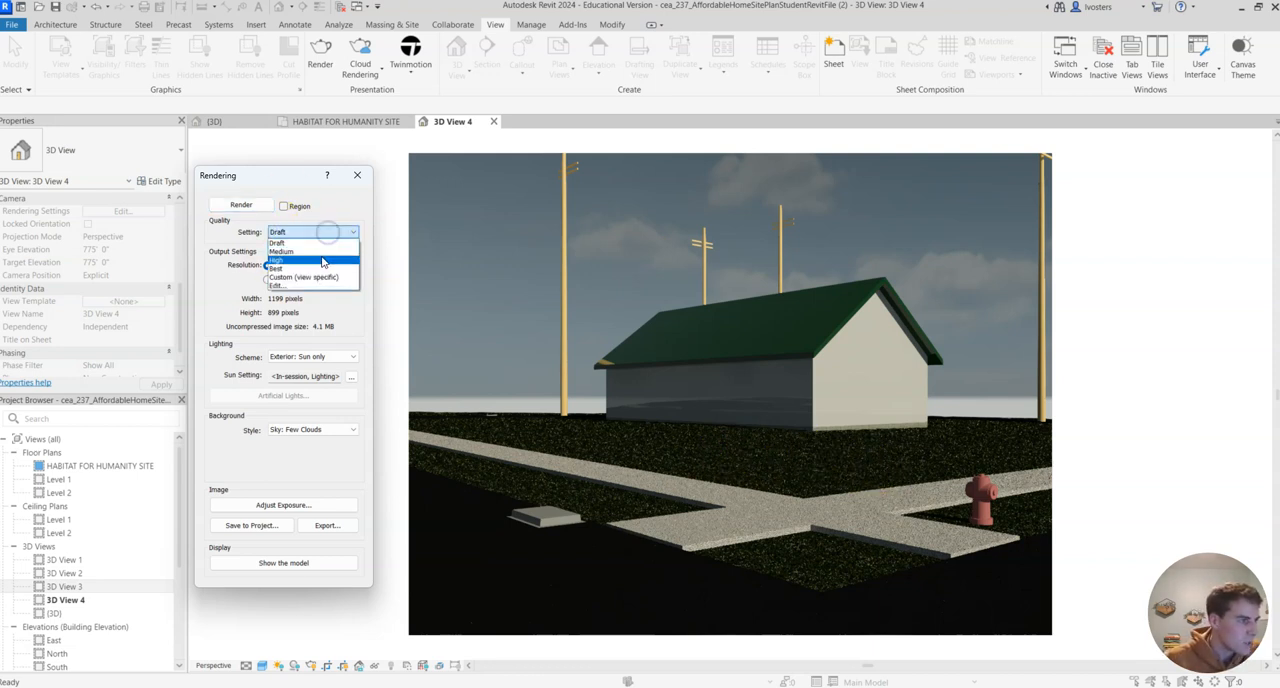
left_click(297, 262)
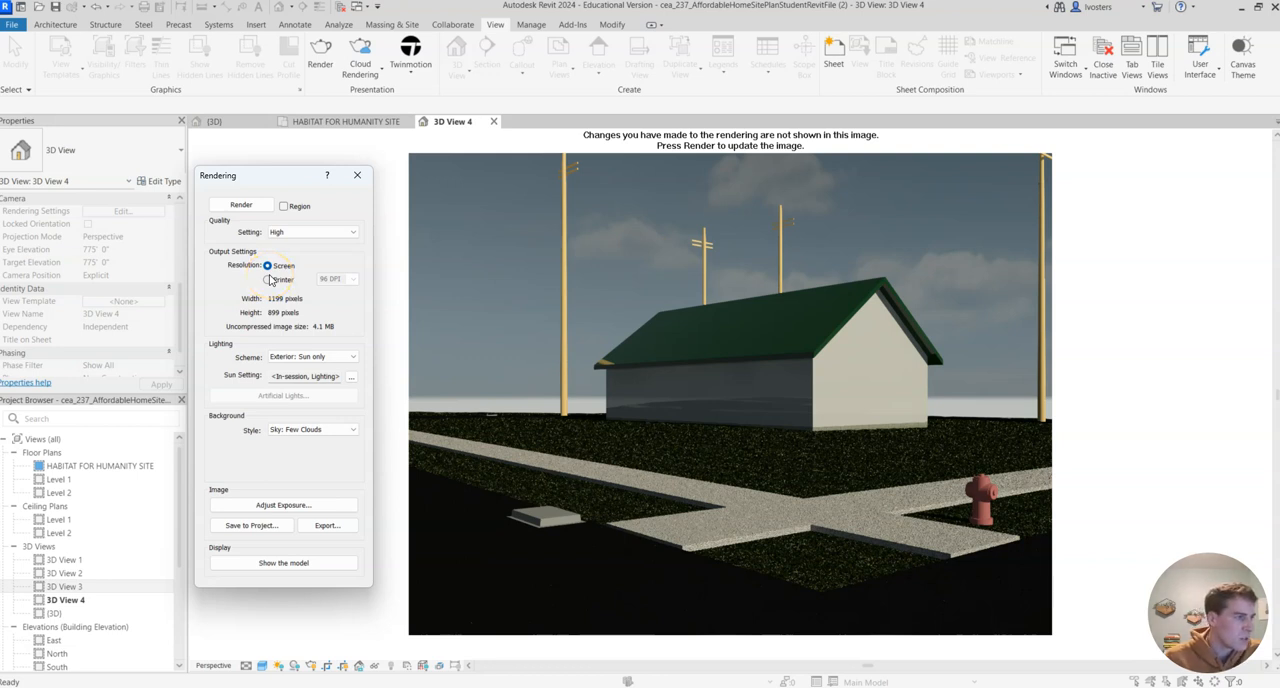
- Try printer output resolution for the rendering, including 300 DPI, and restore the screen resolution
left_click(268, 280)
left_click(352, 279)
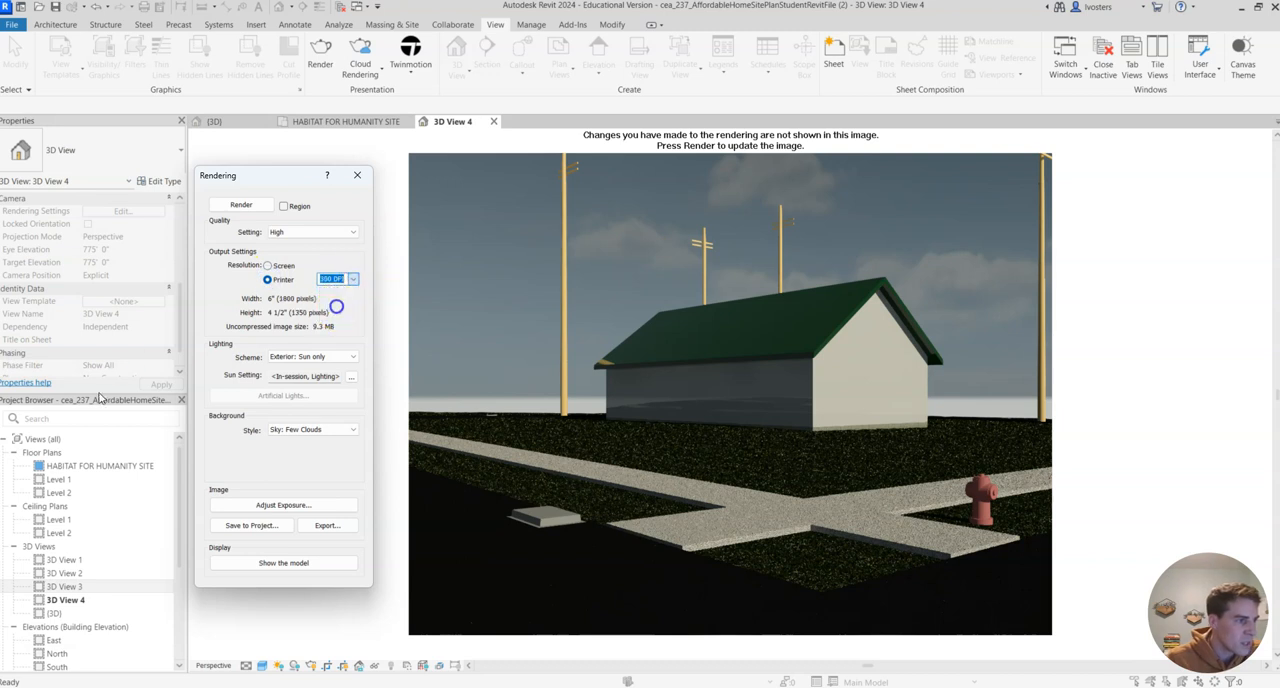
left_click(337, 307)
left_click(352, 280)
left_click(335, 290)
left_click(280, 267)
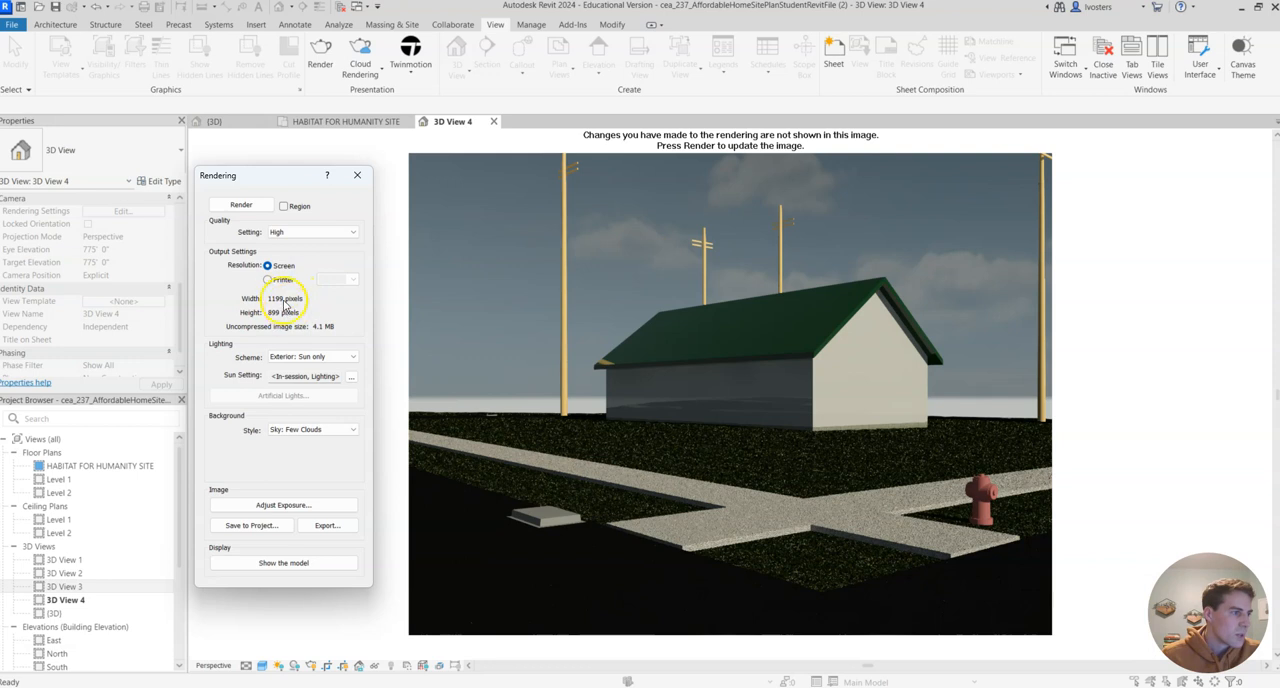
- Choose the Exterior: Sun only lighting scheme for the rendering
left_click(351, 357)
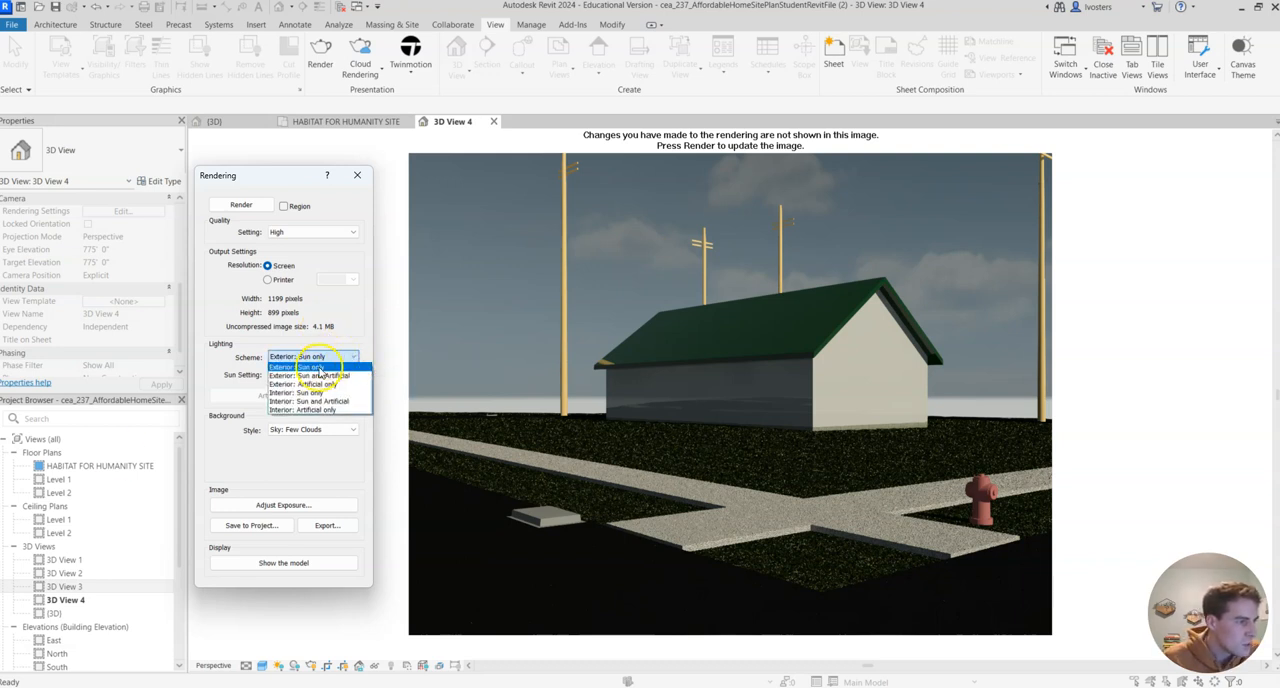
left_click(334, 366)
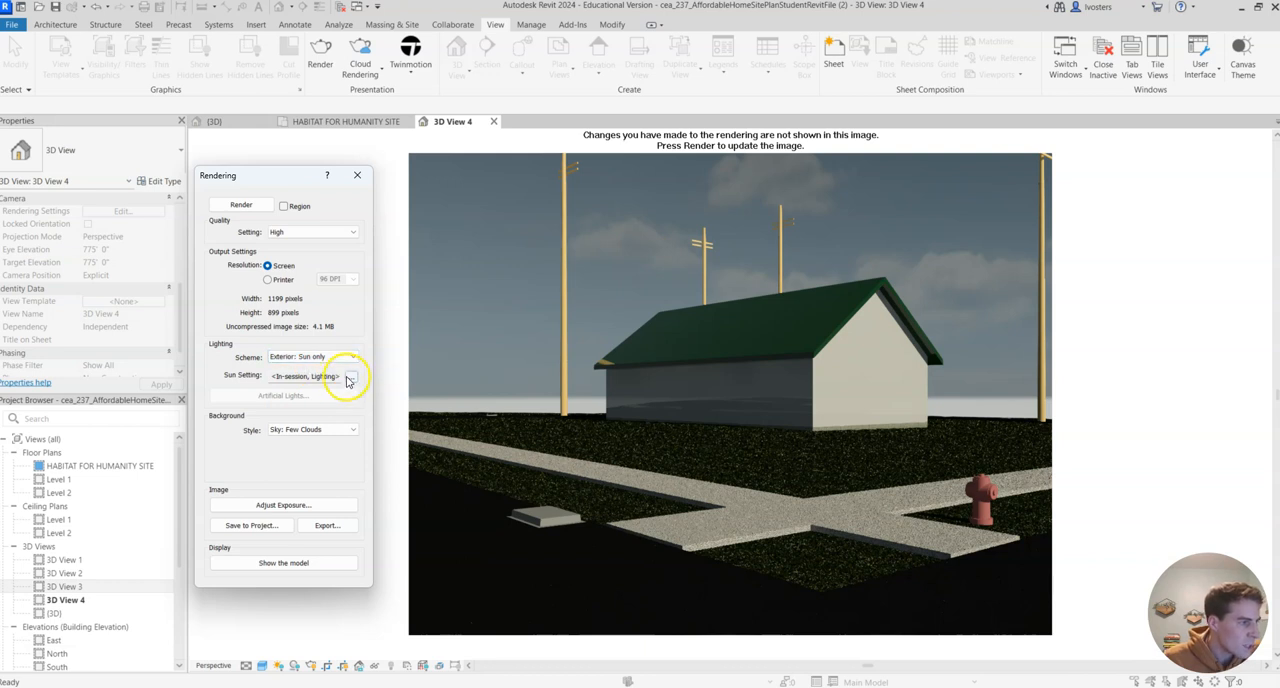
- Open the sun settings for the rendering and select the Sunlight from Top Left lighting preset
left_click(351, 376)
left_click_drag(262, 266, 411, 297)
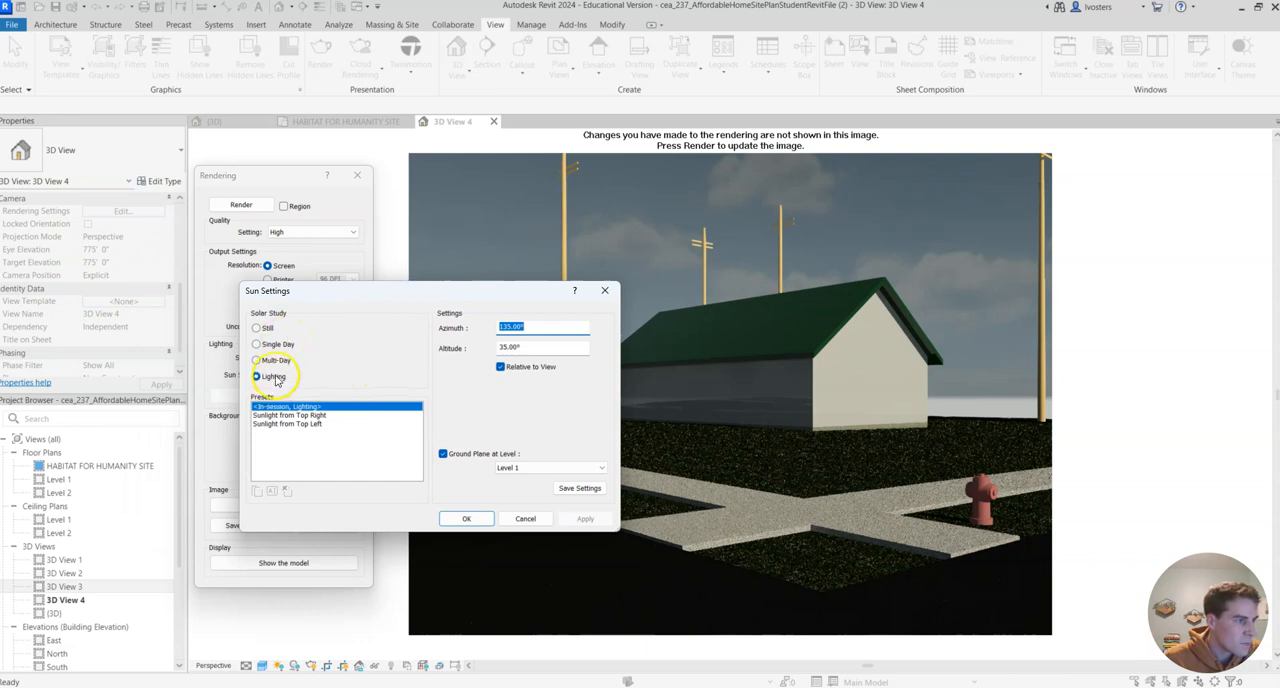
left_click(314, 425)
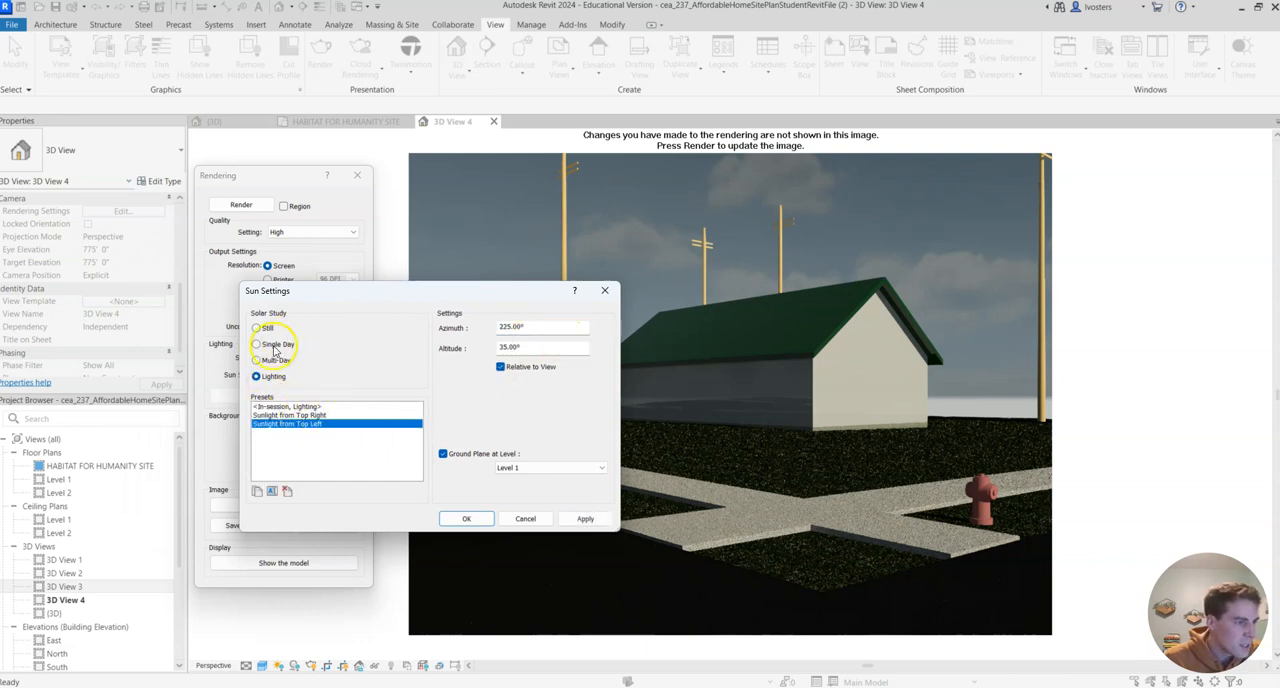
- Switch the sun settings to a Still solar study and set the project location to Noblesville, IN
left_click(262, 328)
left_click(599, 327)
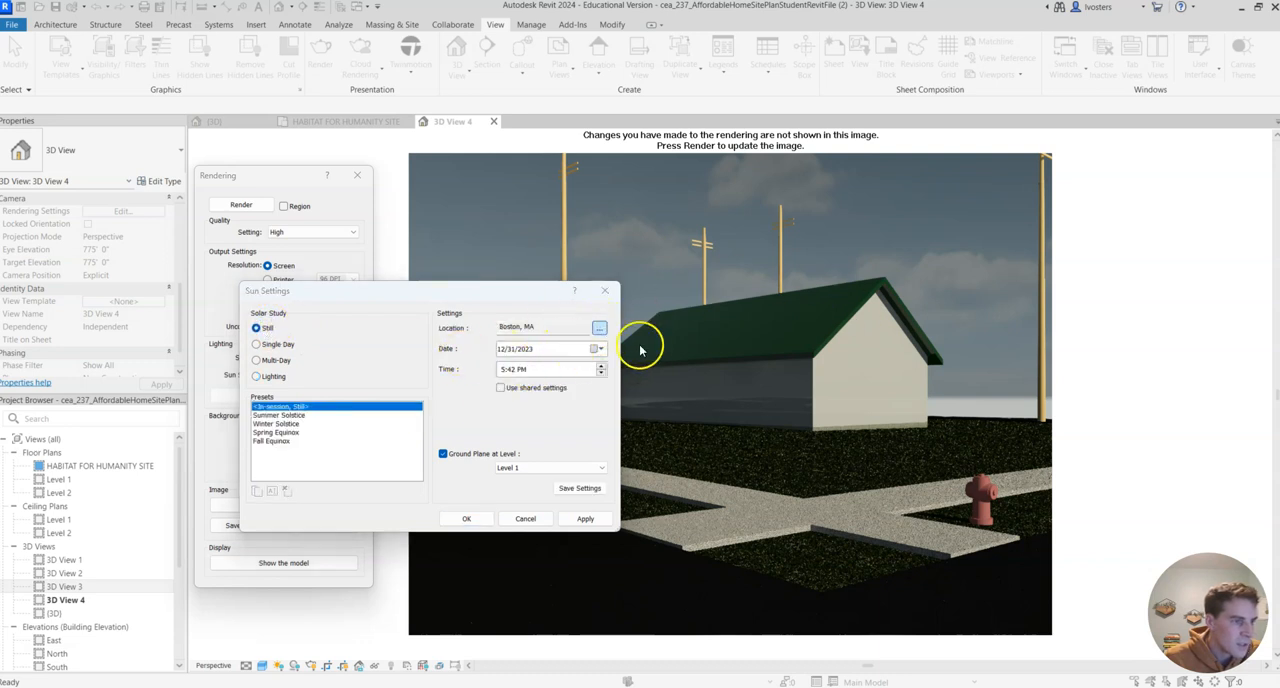
double_click(440, 363)
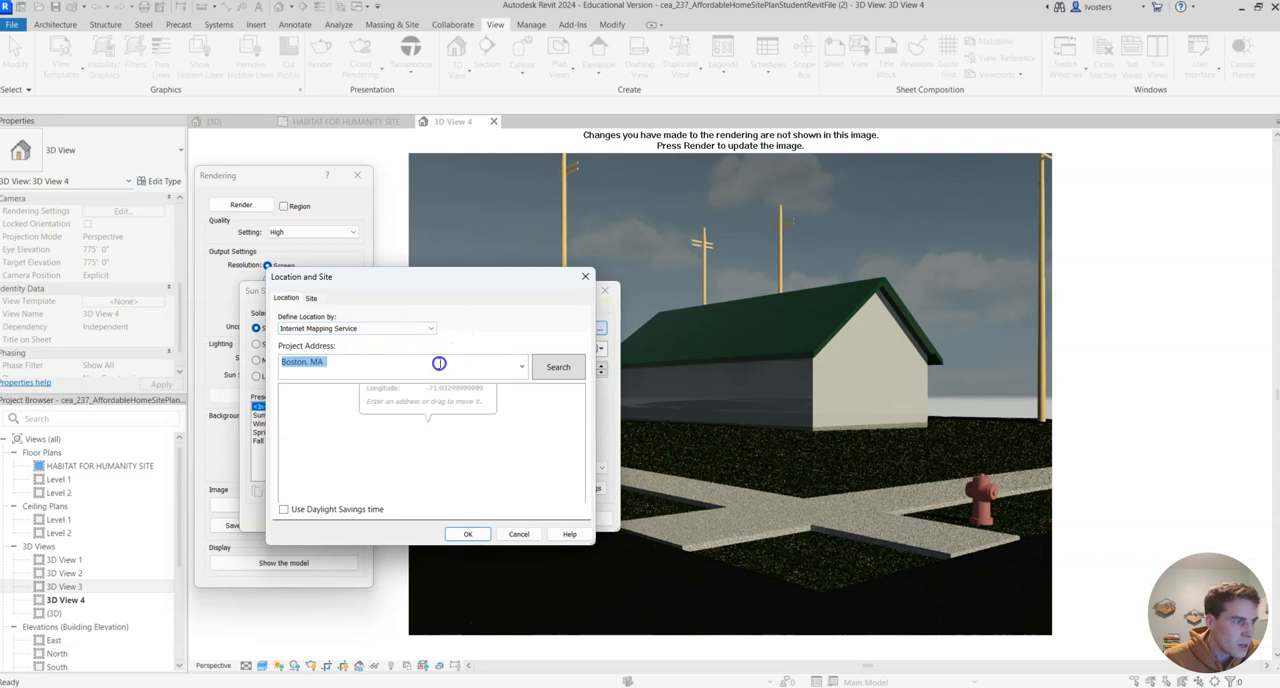
type("noblesville")
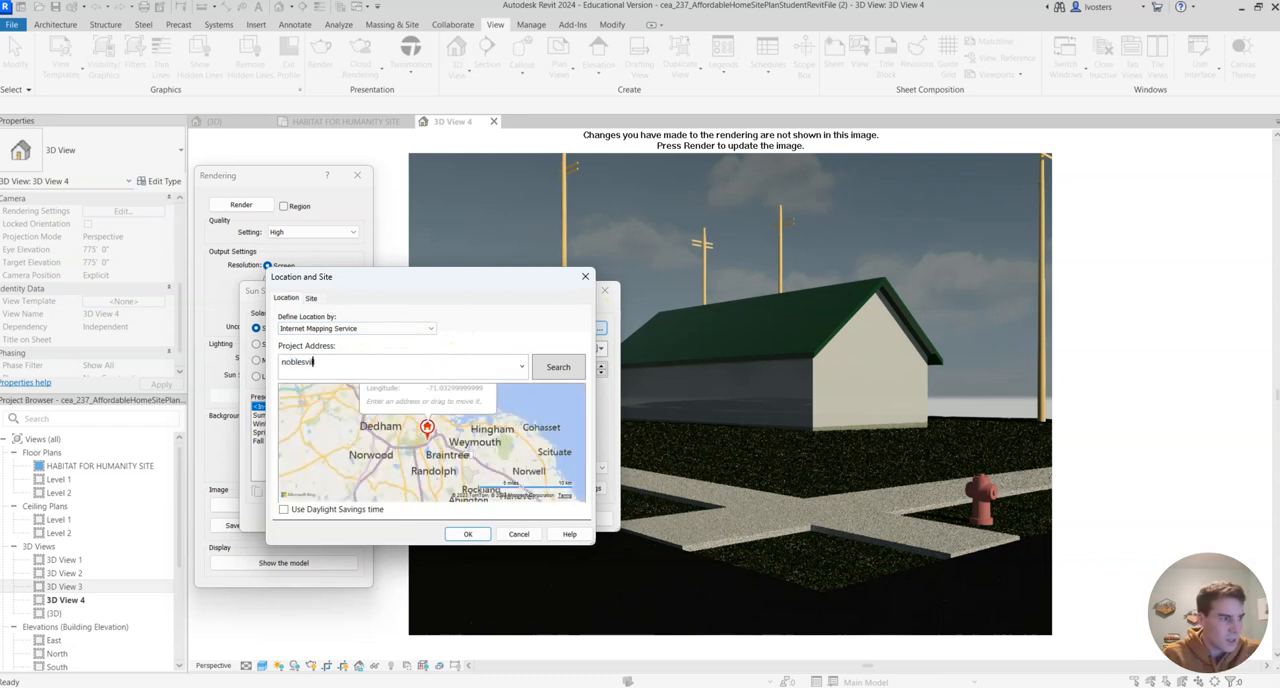
left_click(457, 373)
type(", IN")
key("Return")
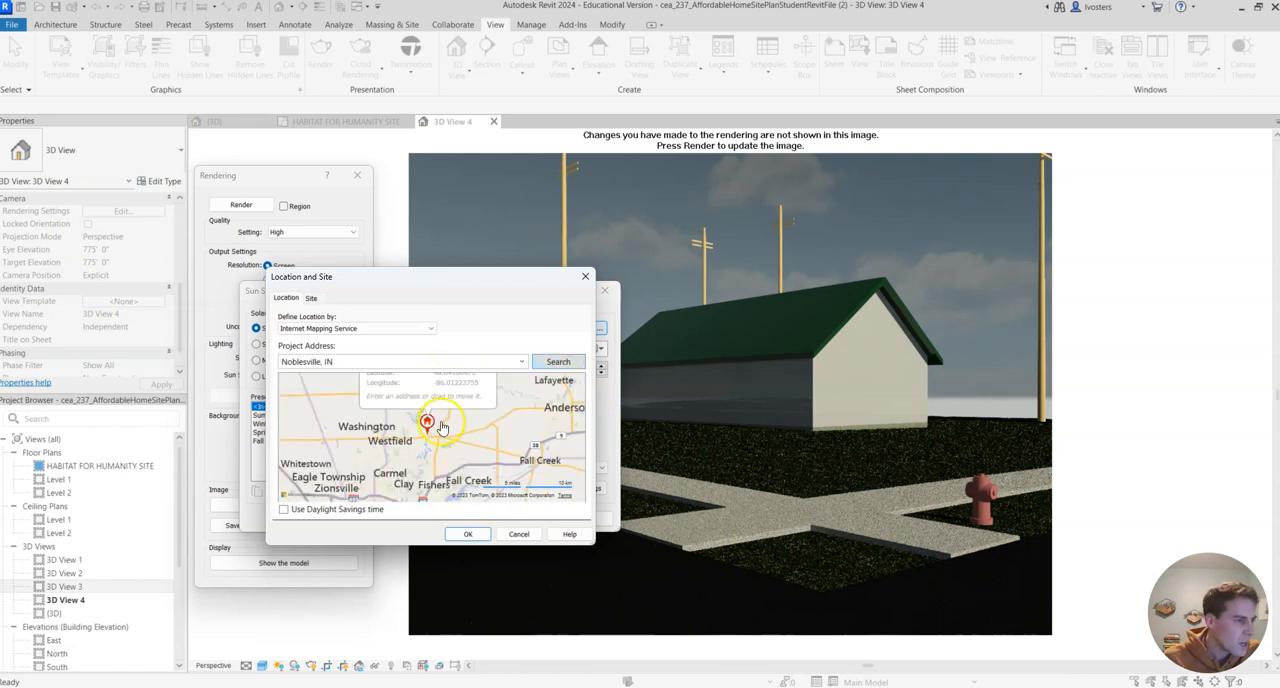
left_click(474, 537)
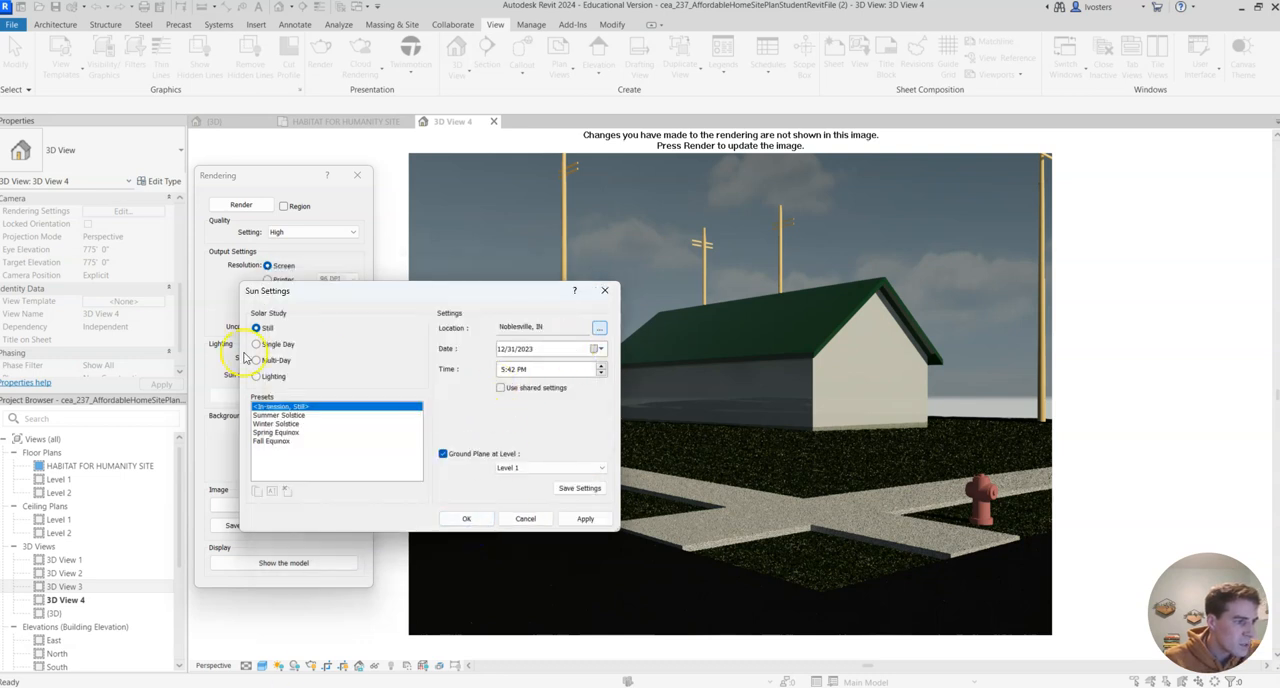
- Try the Summer Solstice, Winter Solstice, Spring Equinox and Fall Equinox presets of the Still solar study
left_click(290, 415)
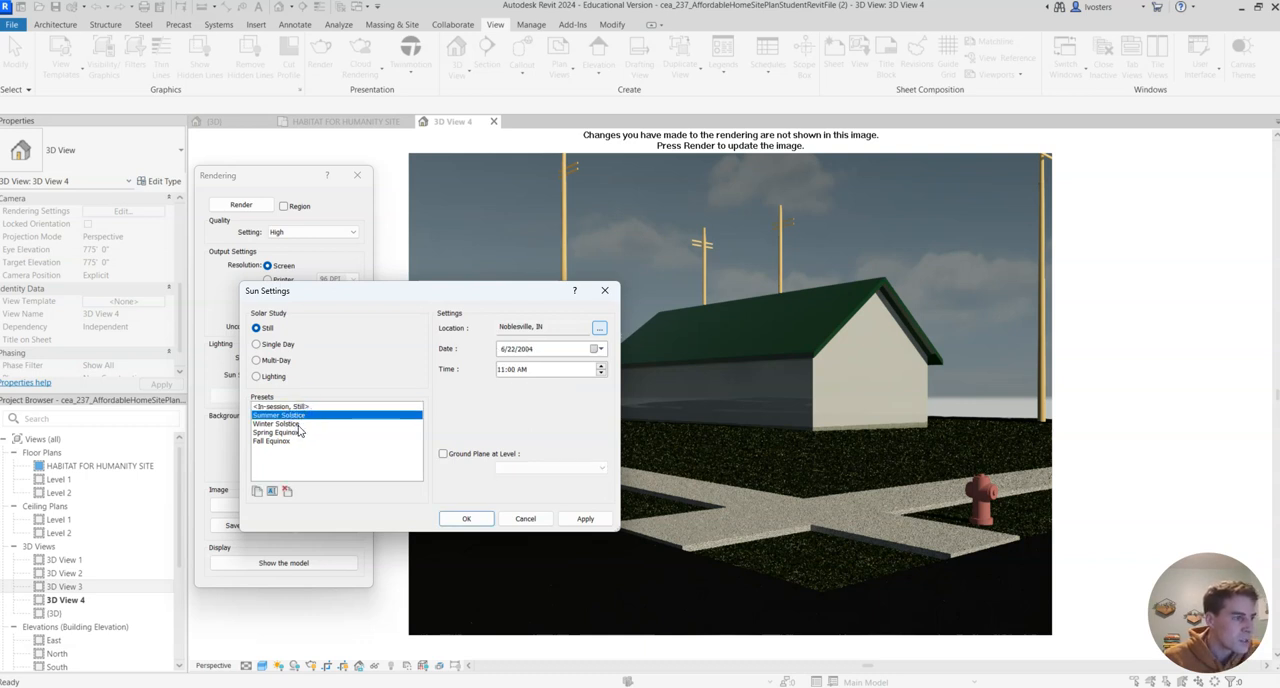
left_click(298, 425)
left_click(292, 433)
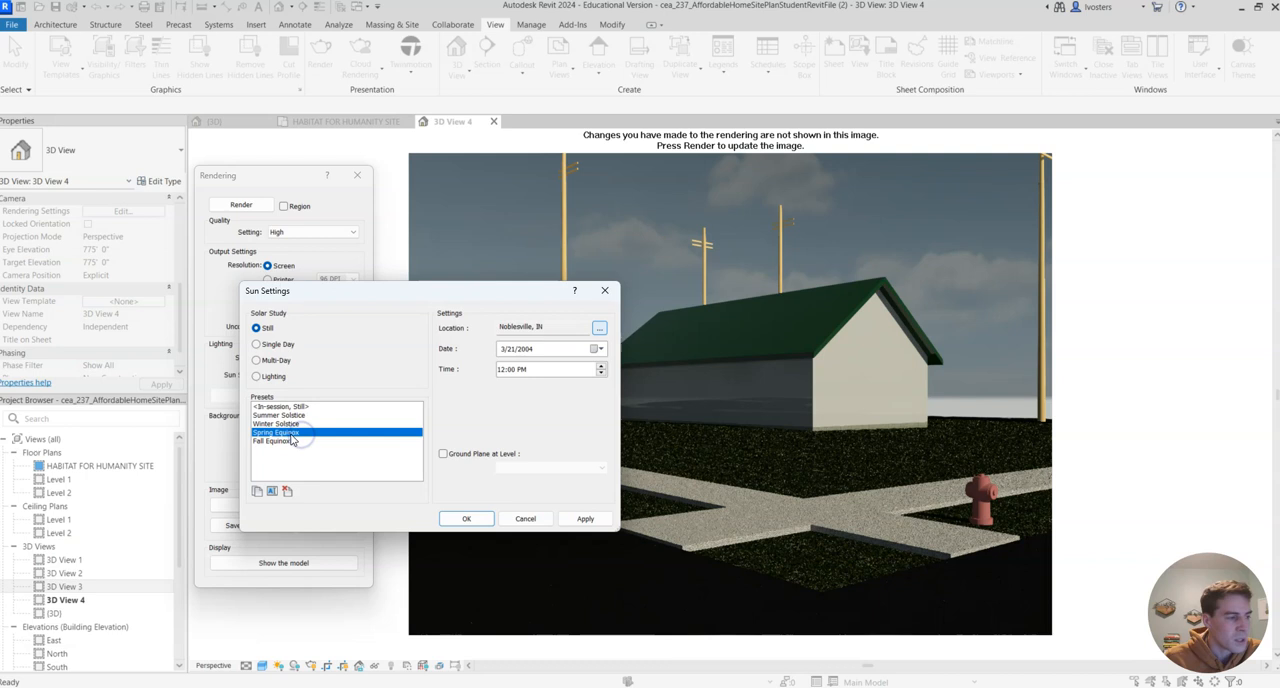
left_click(287, 443)
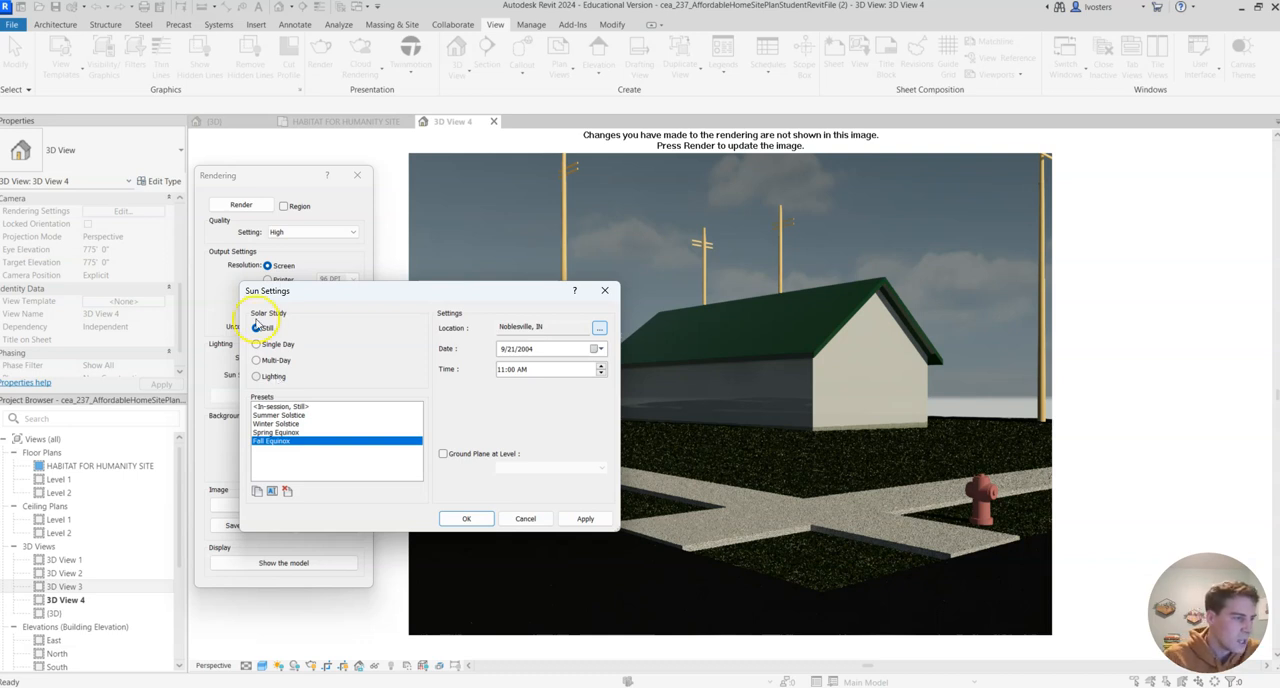
- Switch the sun settings back to the Lighting study and apply the Sunlight from Top Left preset
left_click(276, 379)
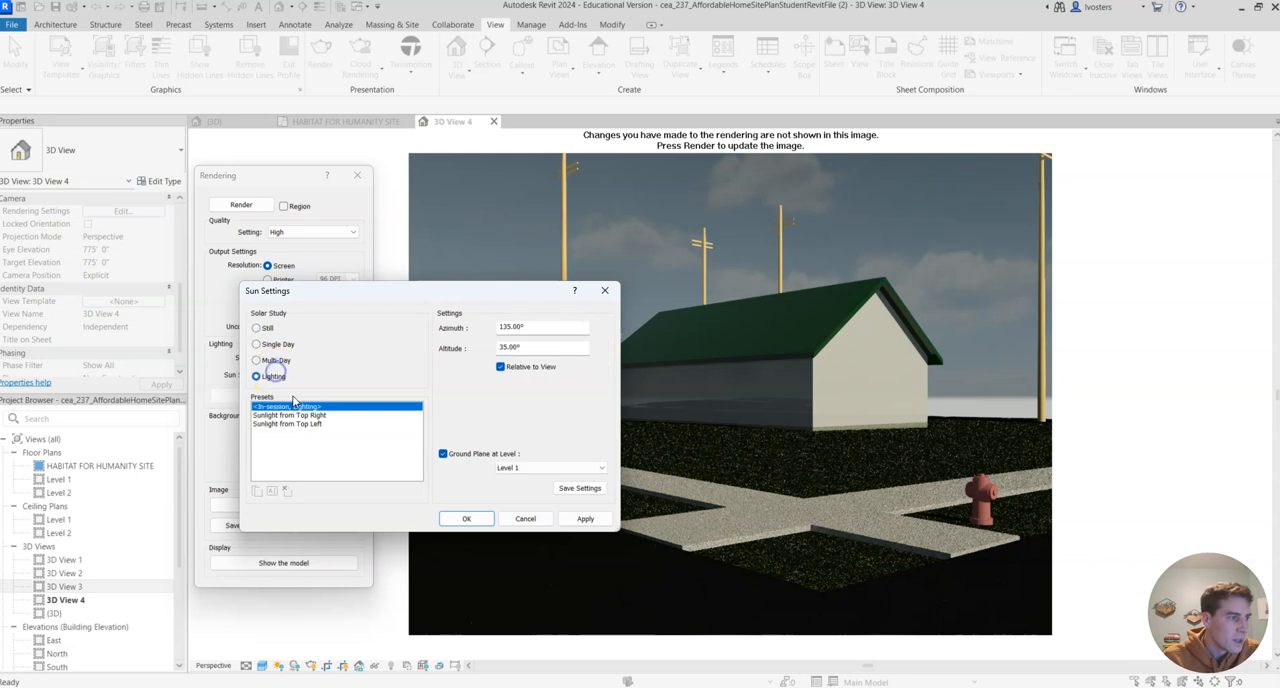
left_click(297, 425)
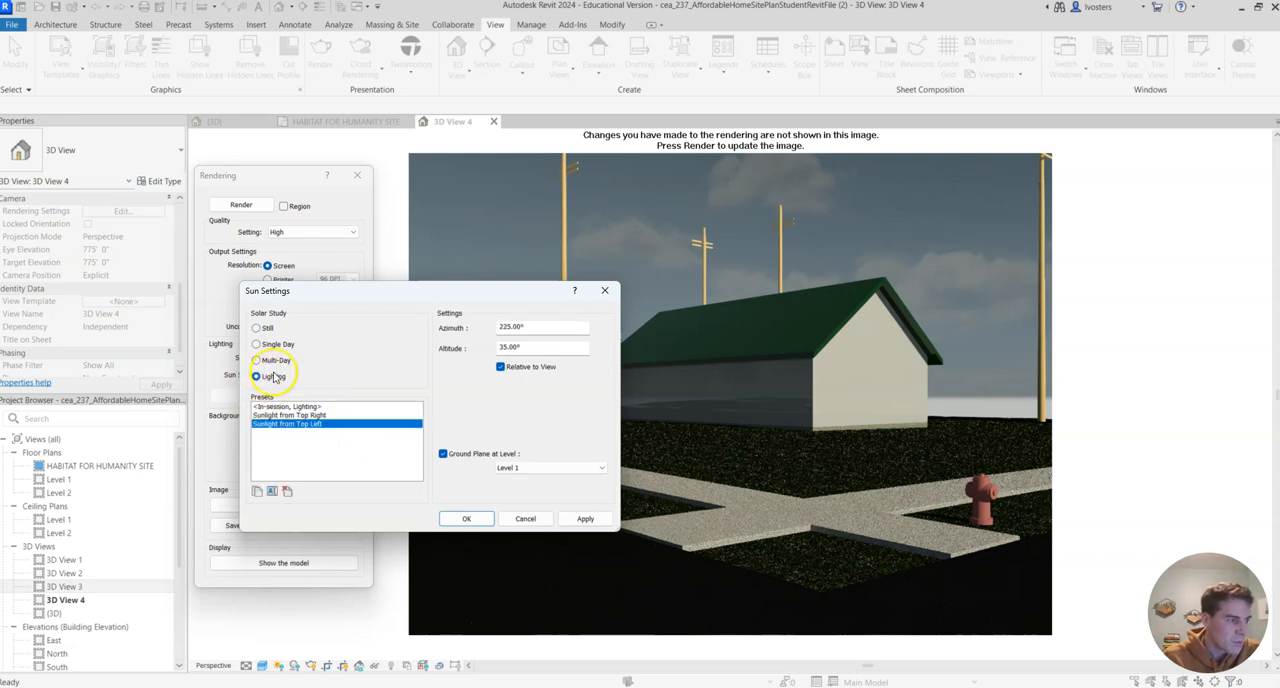
left_click(548, 347)
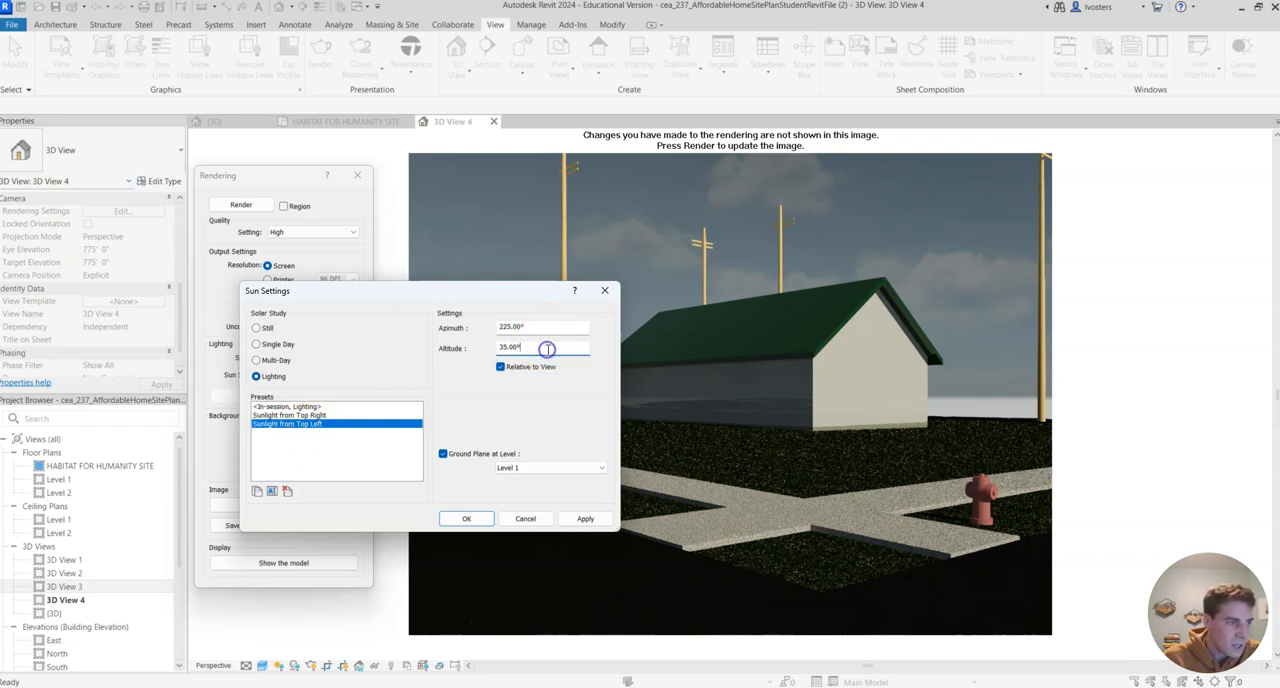
left_click(467, 520)
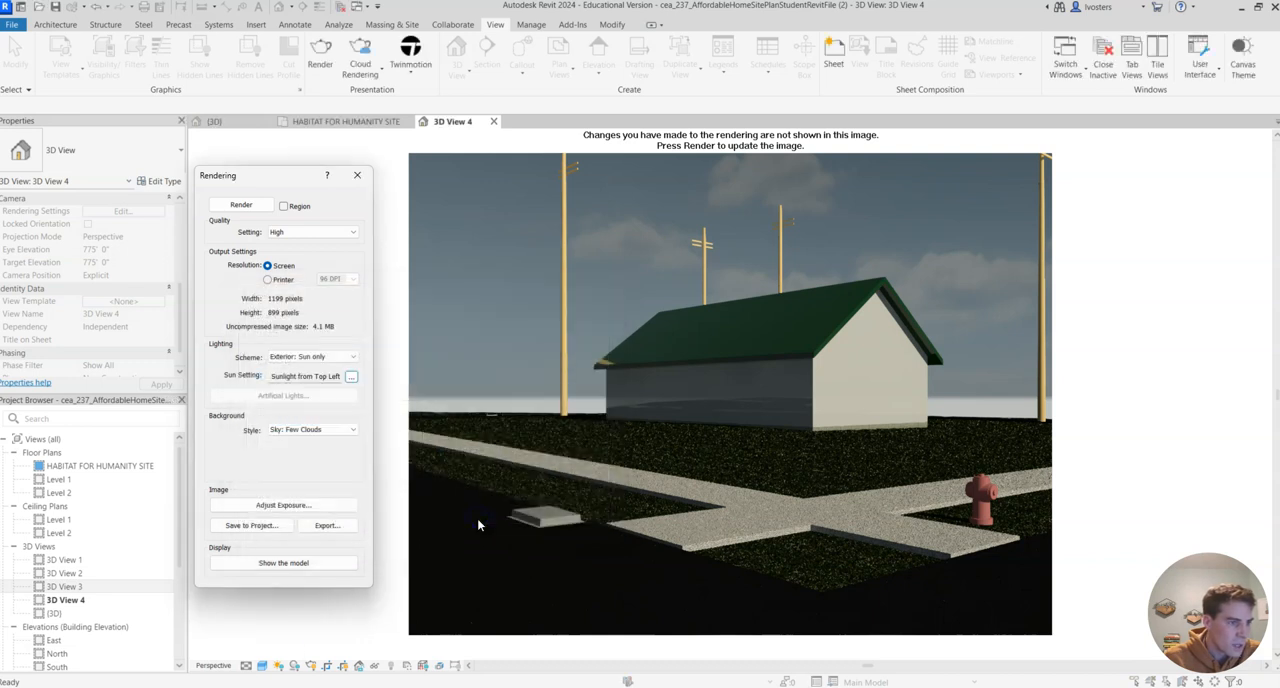
- Try the Sky: No Clouds background style and look through the other background styles, such as Image and Transparent
left_click(350, 429)
left_click(327, 440)
left_click(350, 429)
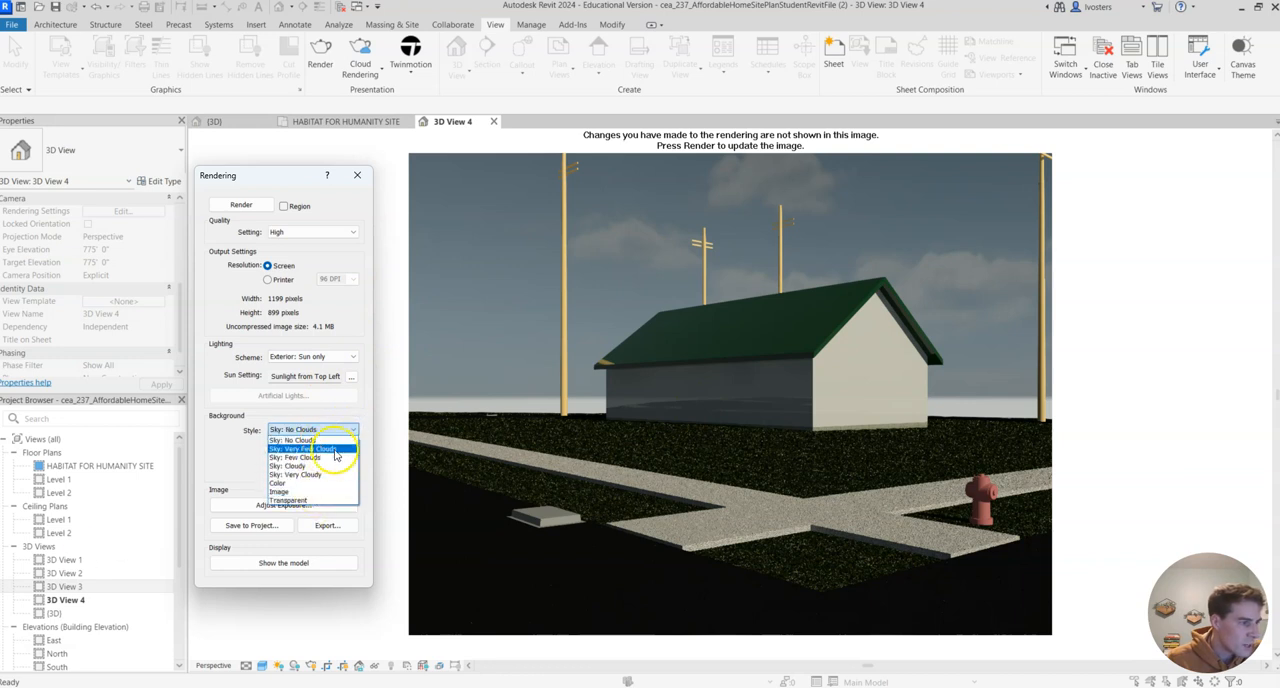
left_click(302, 493)
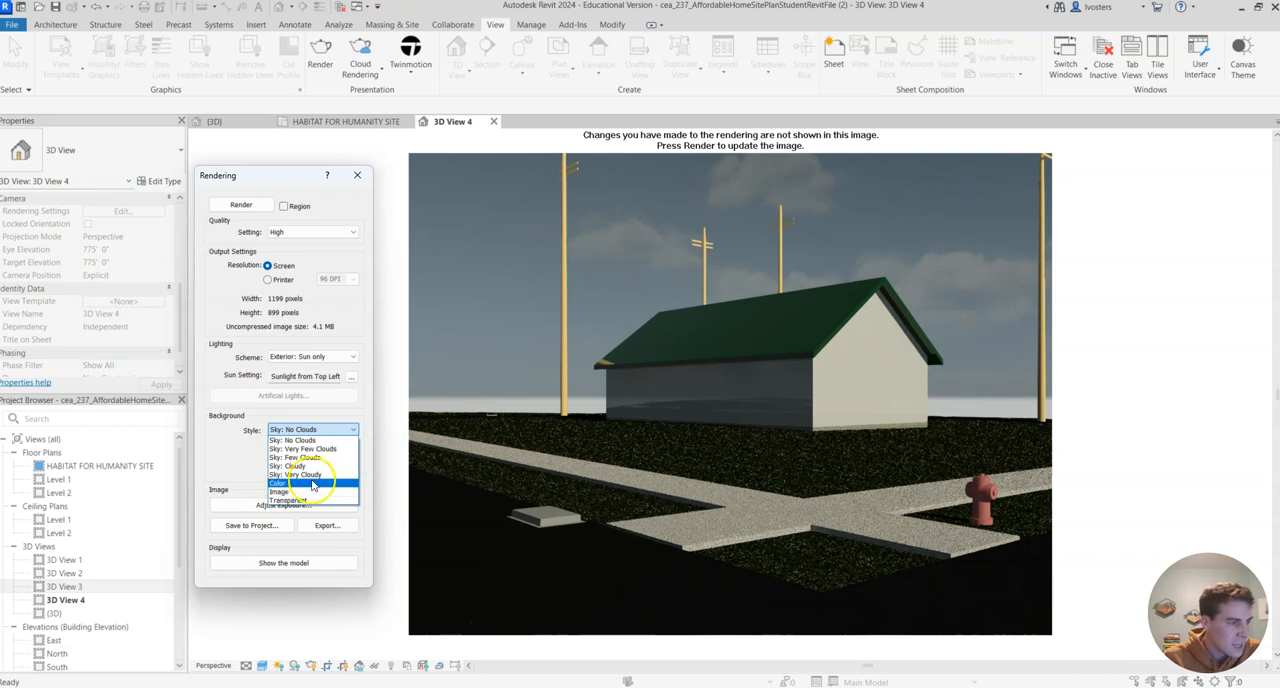
left_click(296, 495)
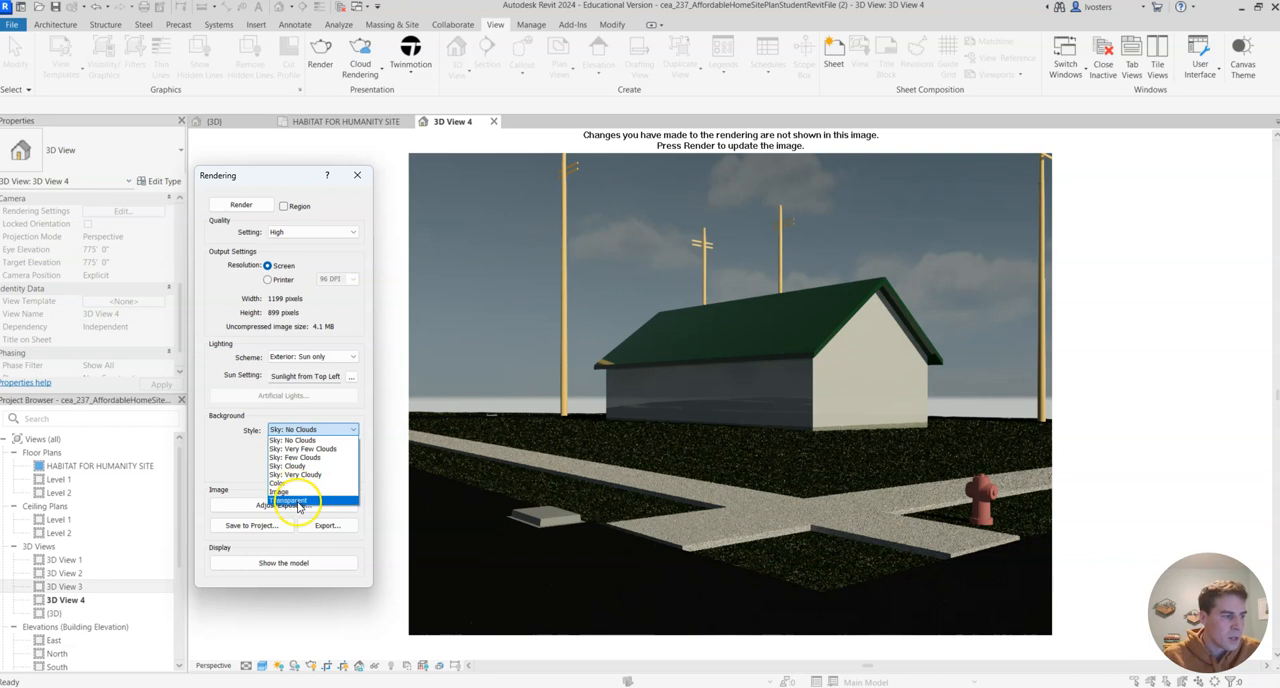
- Try the Color background style for the rendering with a bright green
left_click(288, 483)
left_click(306, 453)
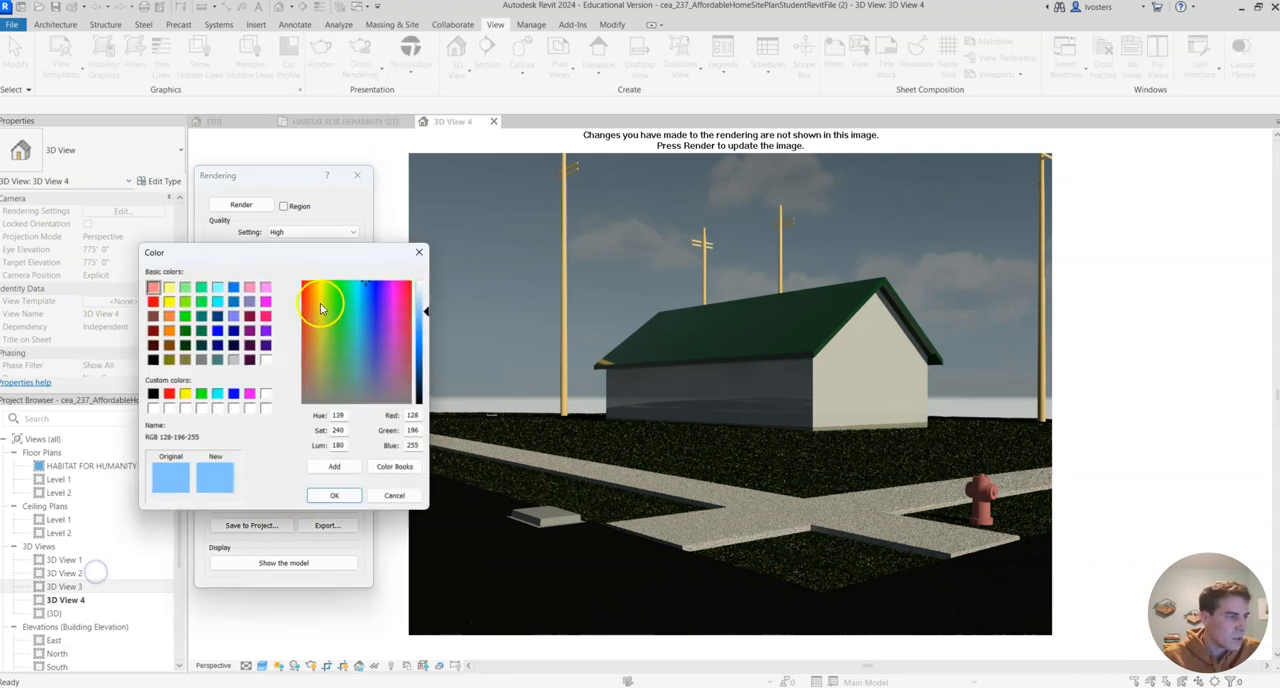
left_click(341, 289)
left_click(339, 282)
left_click_drag(424, 312, 423, 338)
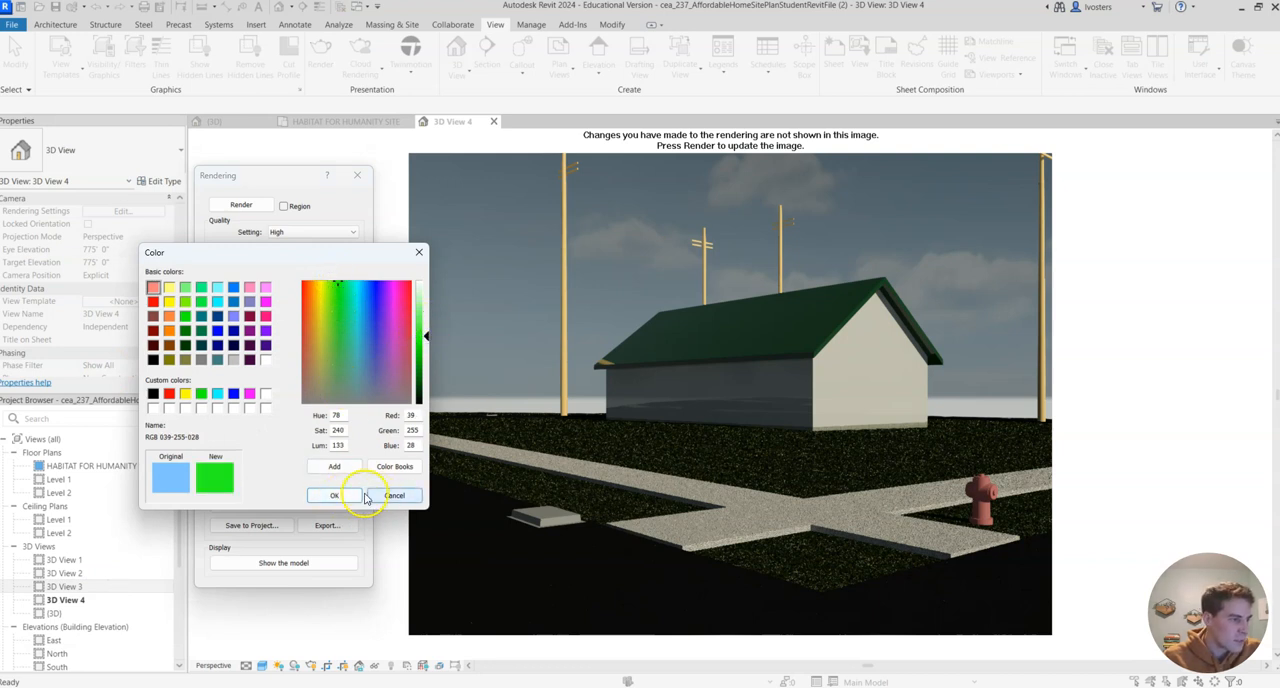
left_click(334, 495)
- Set the rendering's background style to Sky: Few Clouds
left_click(344, 429)
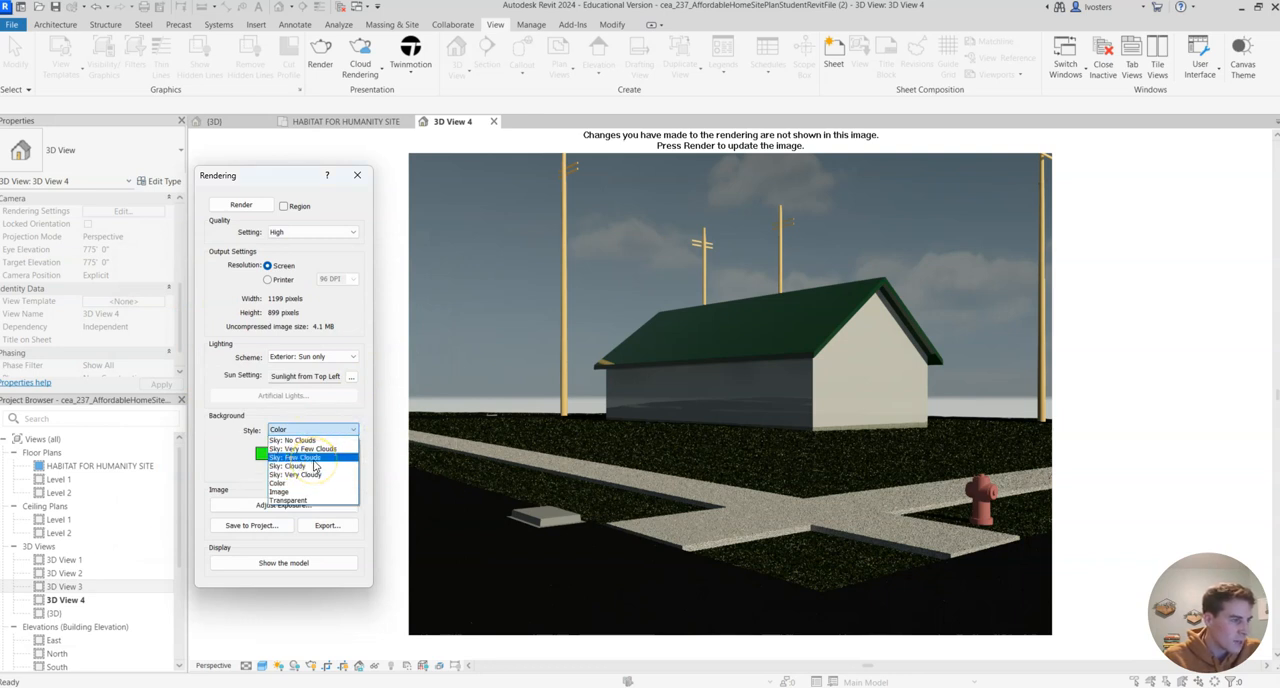
left_click(313, 458)
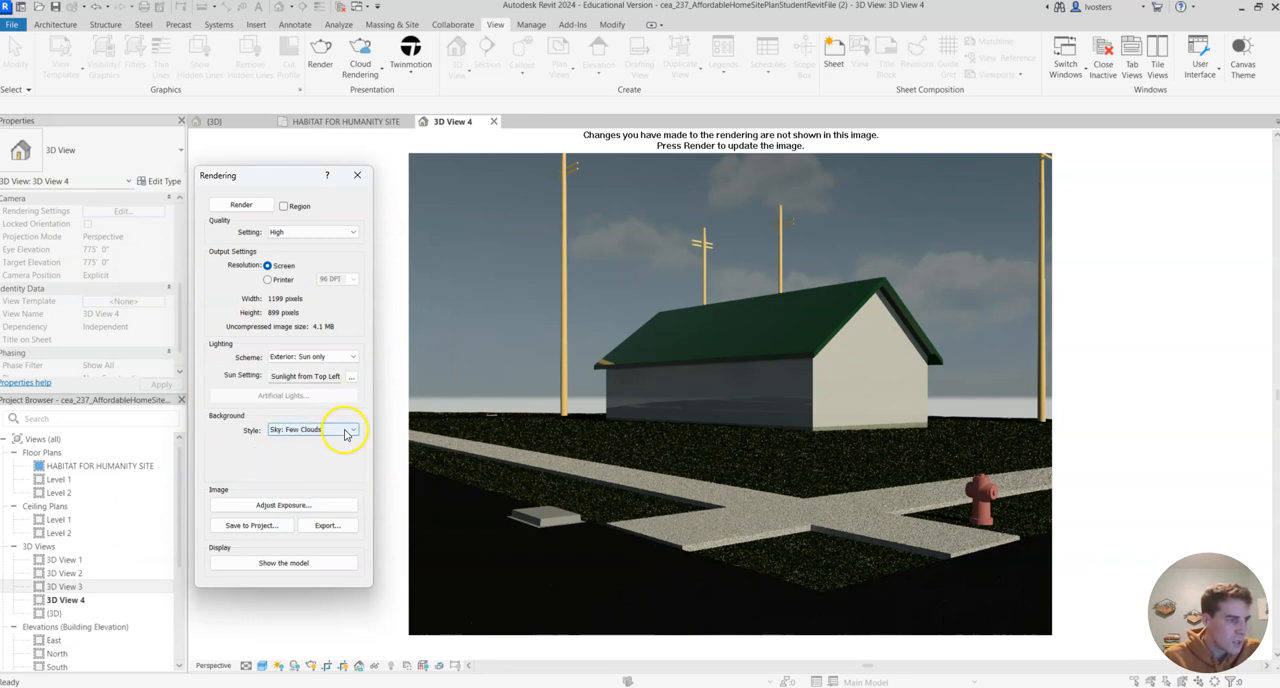
left_click(320, 430)
left_click(307, 455)
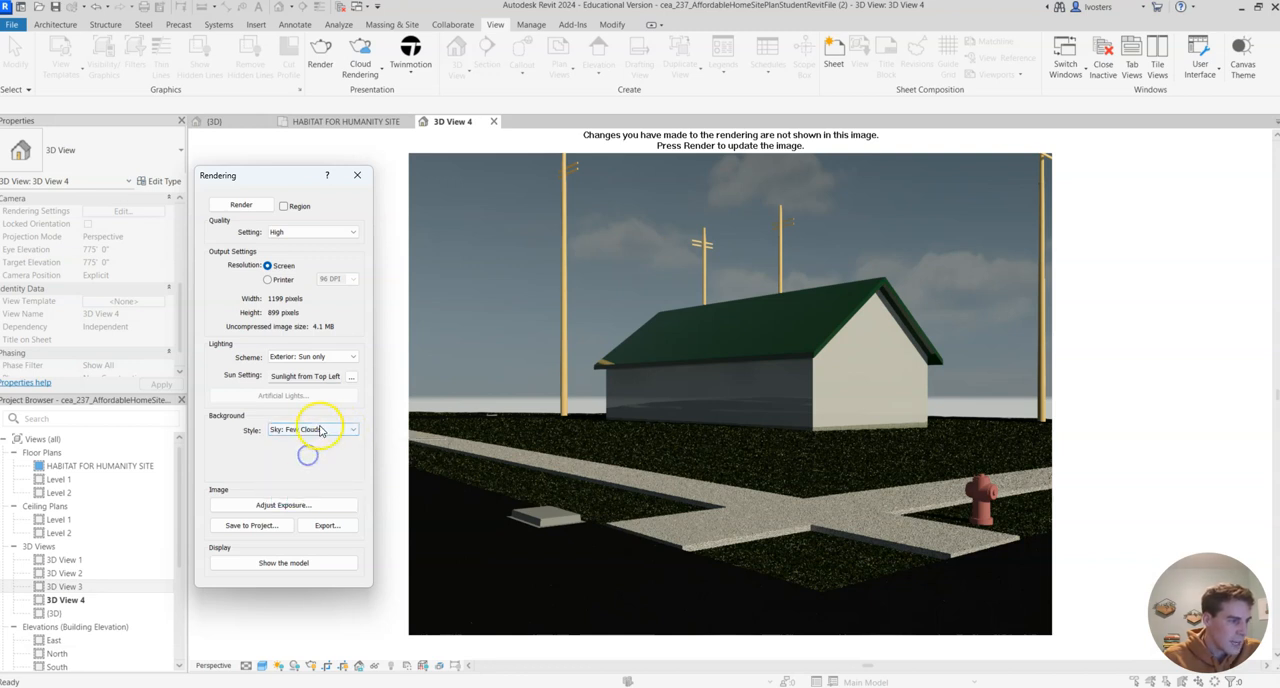
- Review the rendering's exposure control values and accept them without making changes
left_click(283, 505)
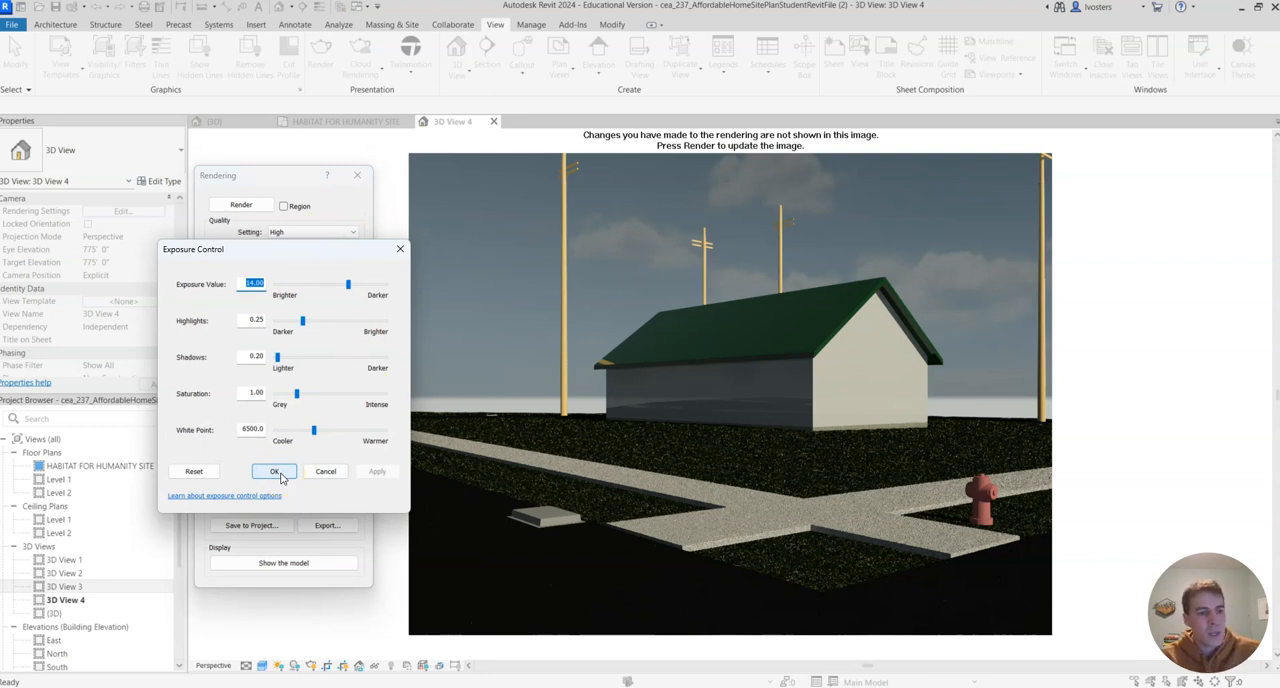
left_click(278, 472)
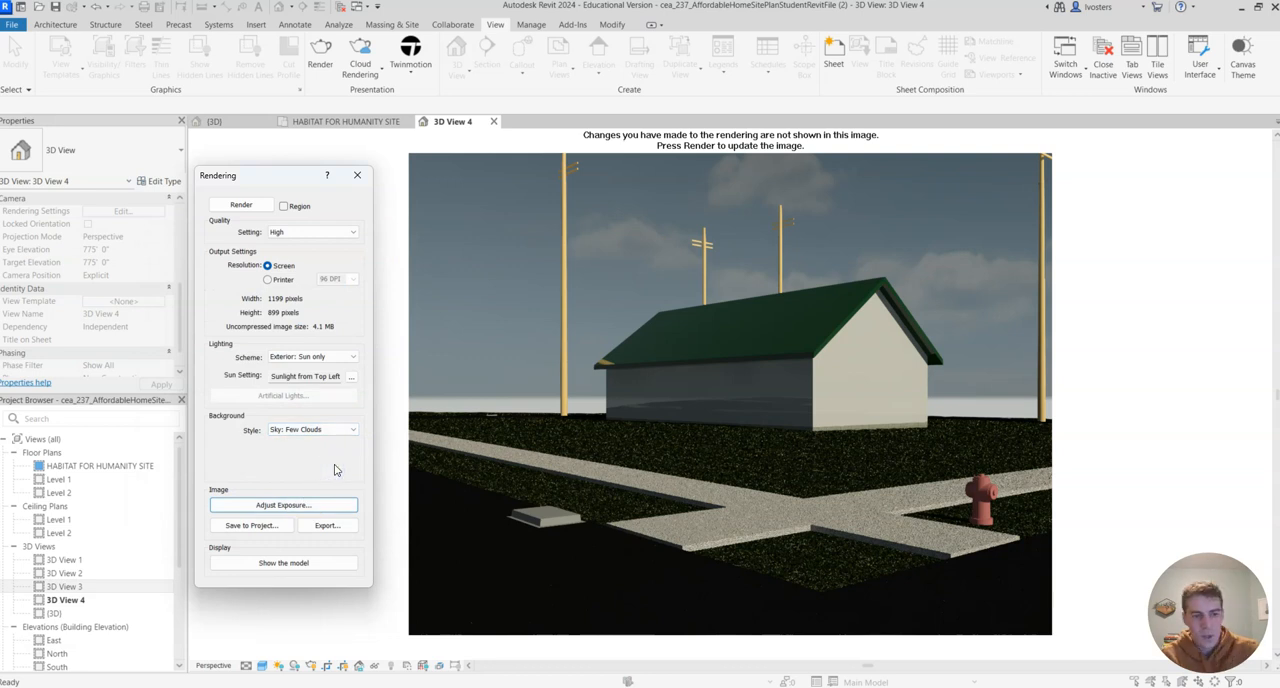
left_click(323, 505)
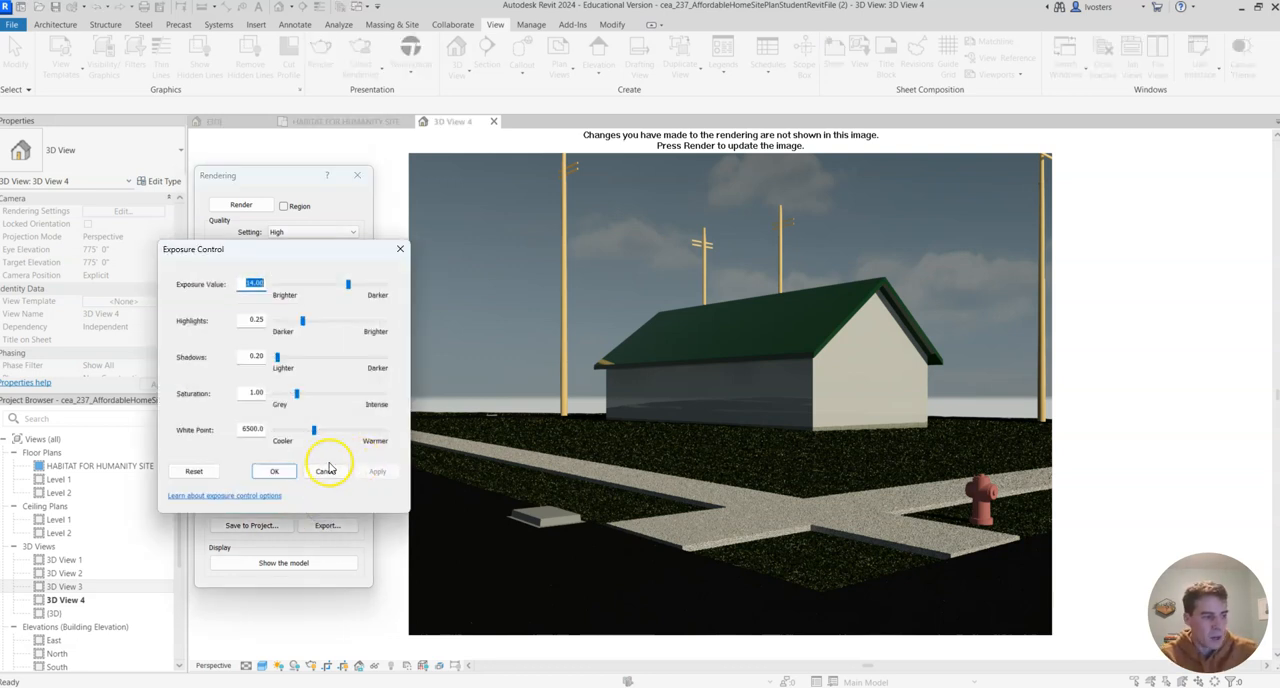
left_click(289, 473)
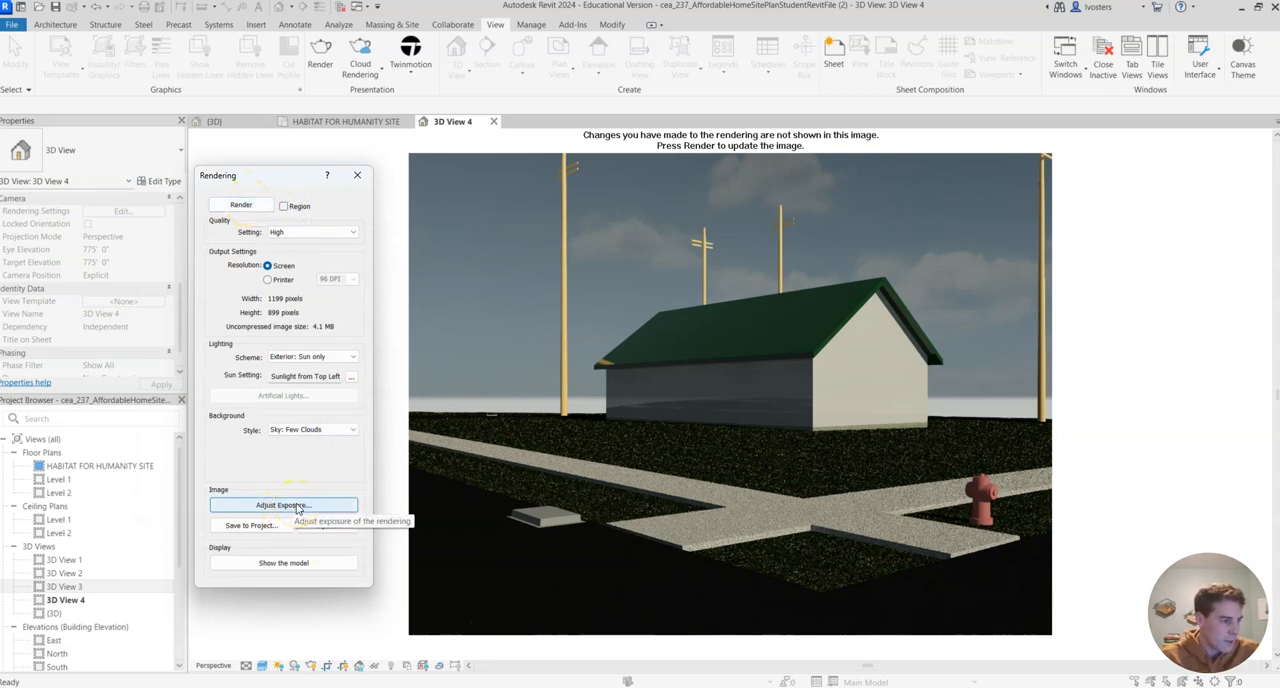
- Render the camera view at High quality with the current sun and background settings
left_click(256, 208)
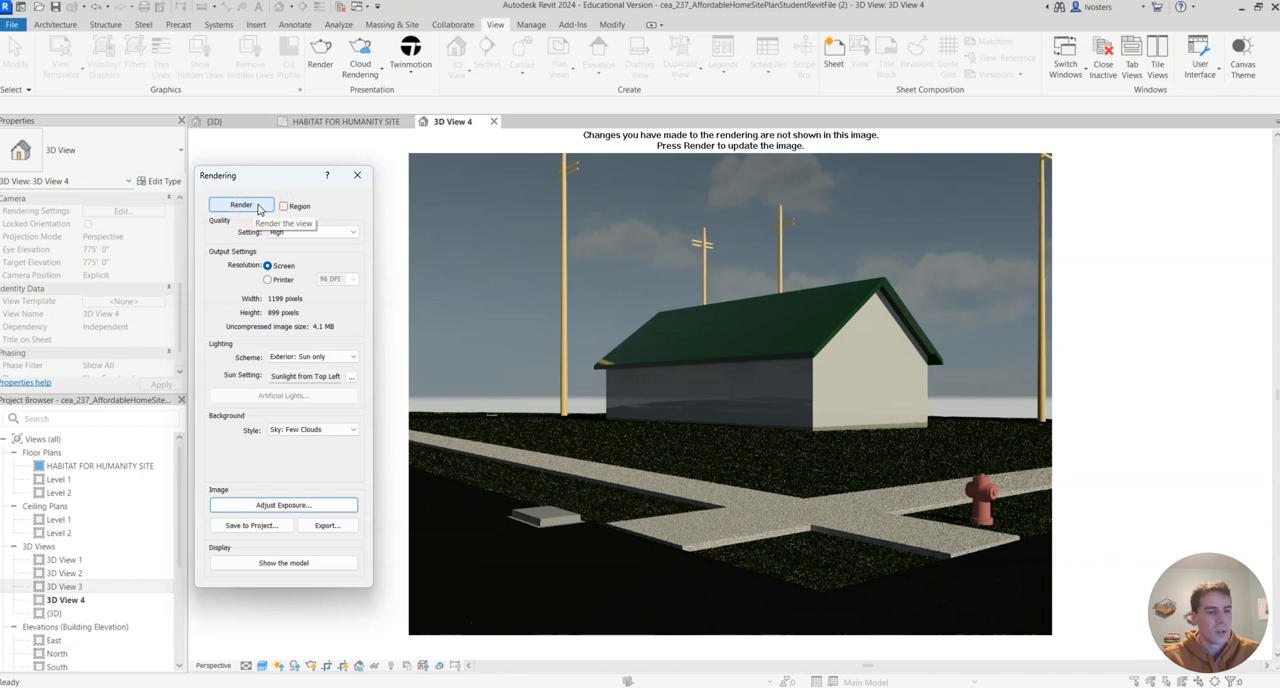
left_click(257, 205)
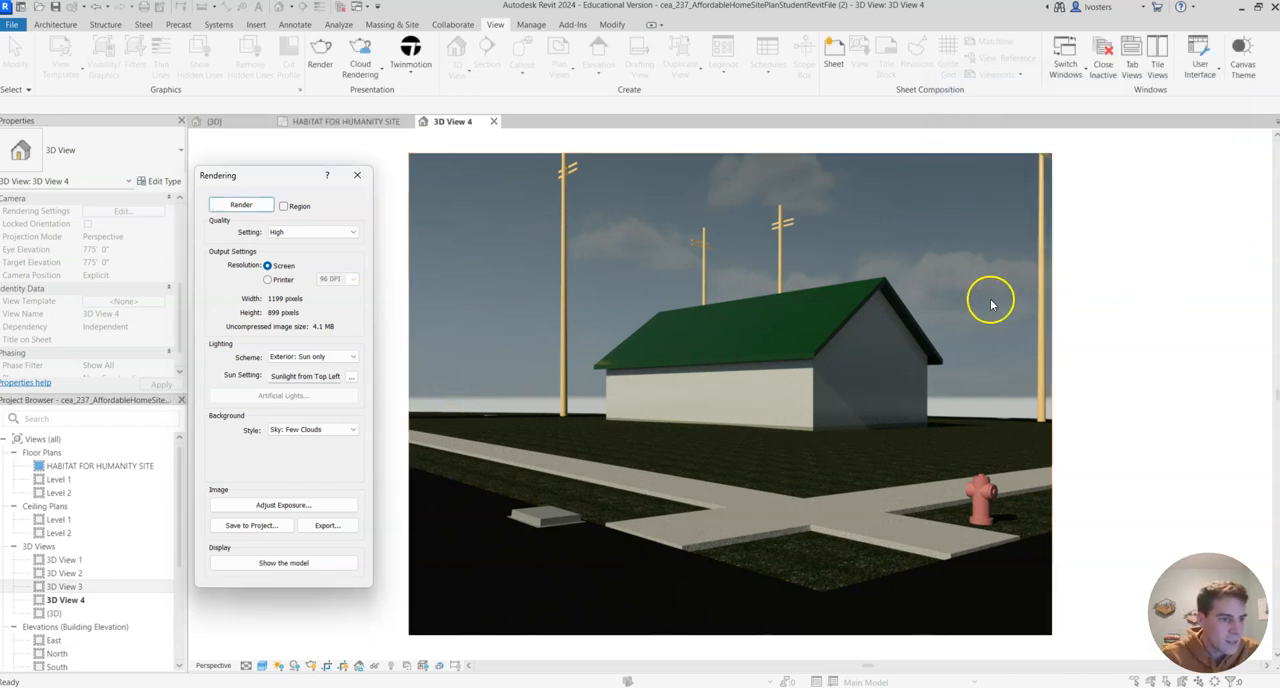
- Inspect the detailed quality settings of the High rendering option and close them
left_click(350, 236)
left_click(358, 218)
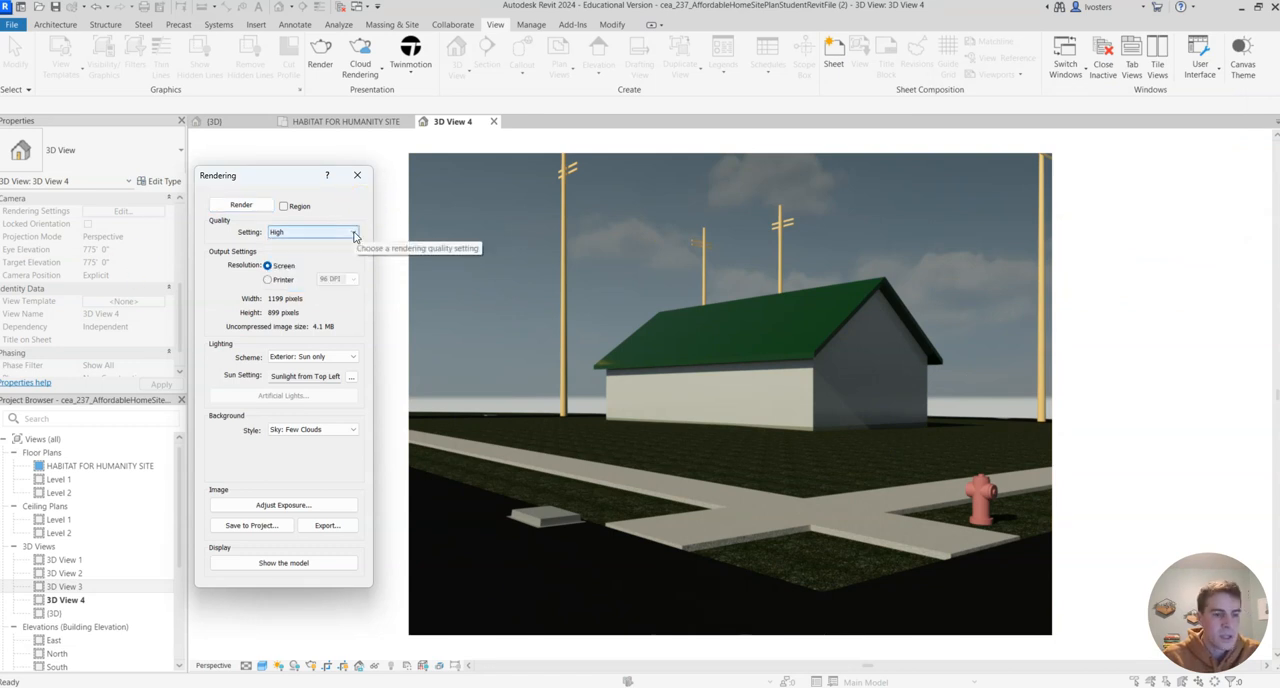
left_click(354, 236)
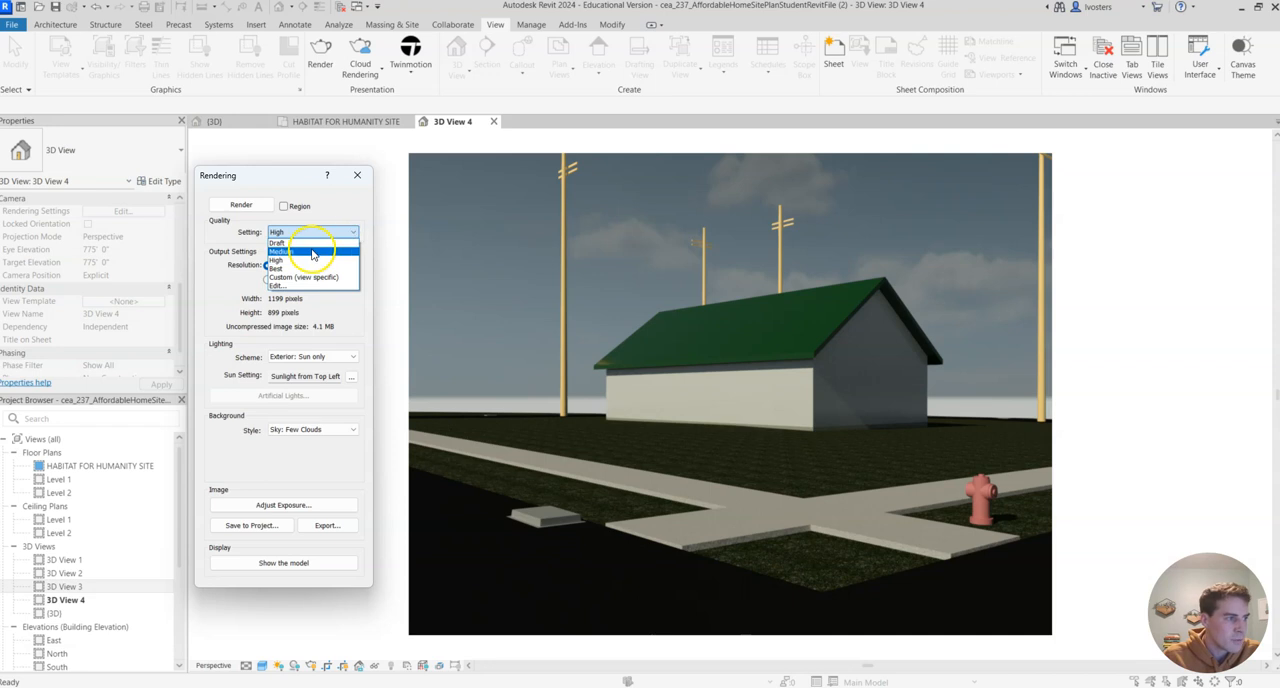
left_click(314, 286)
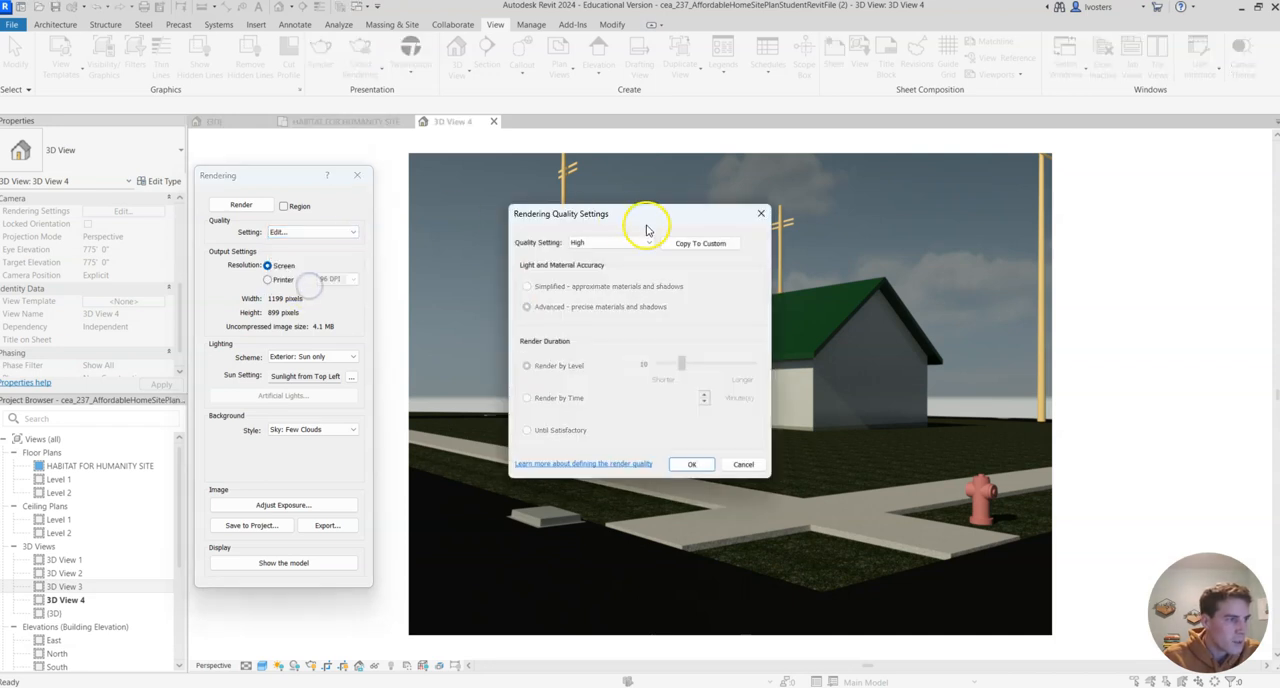
left_click(761, 213)
- Set the rendering quality of the camera view to Custom (view specific)
left_click(354, 236)
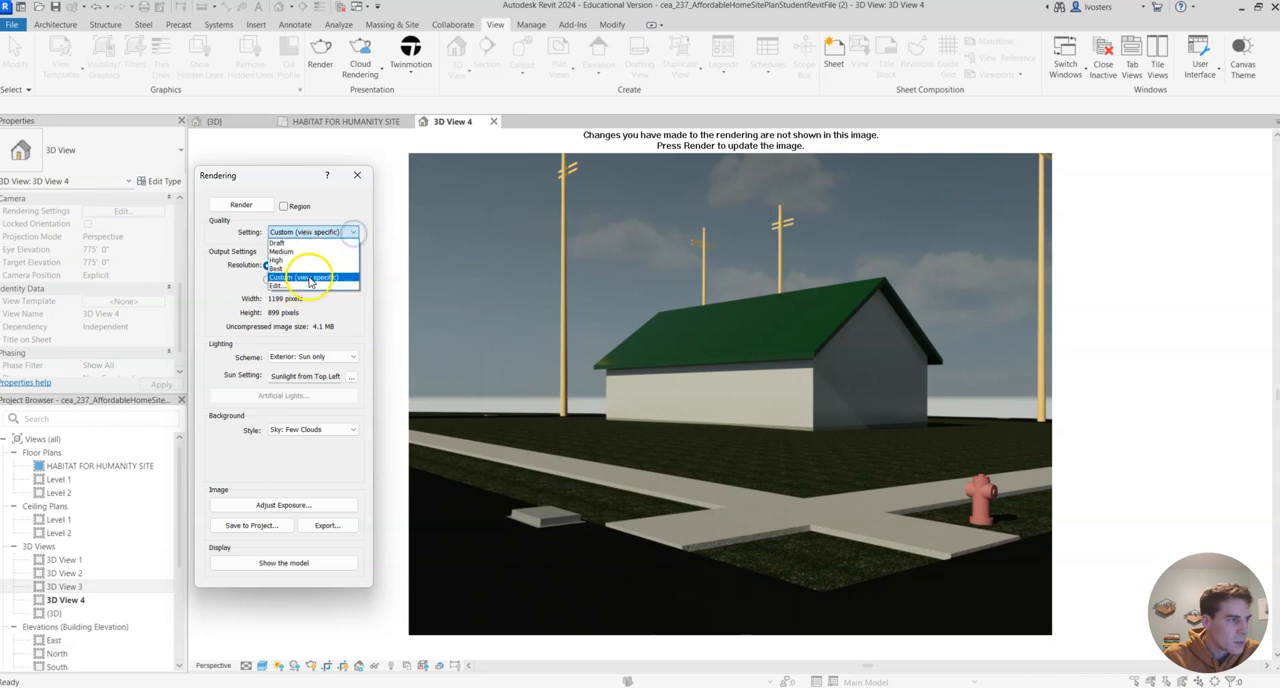
left_click(333, 278)
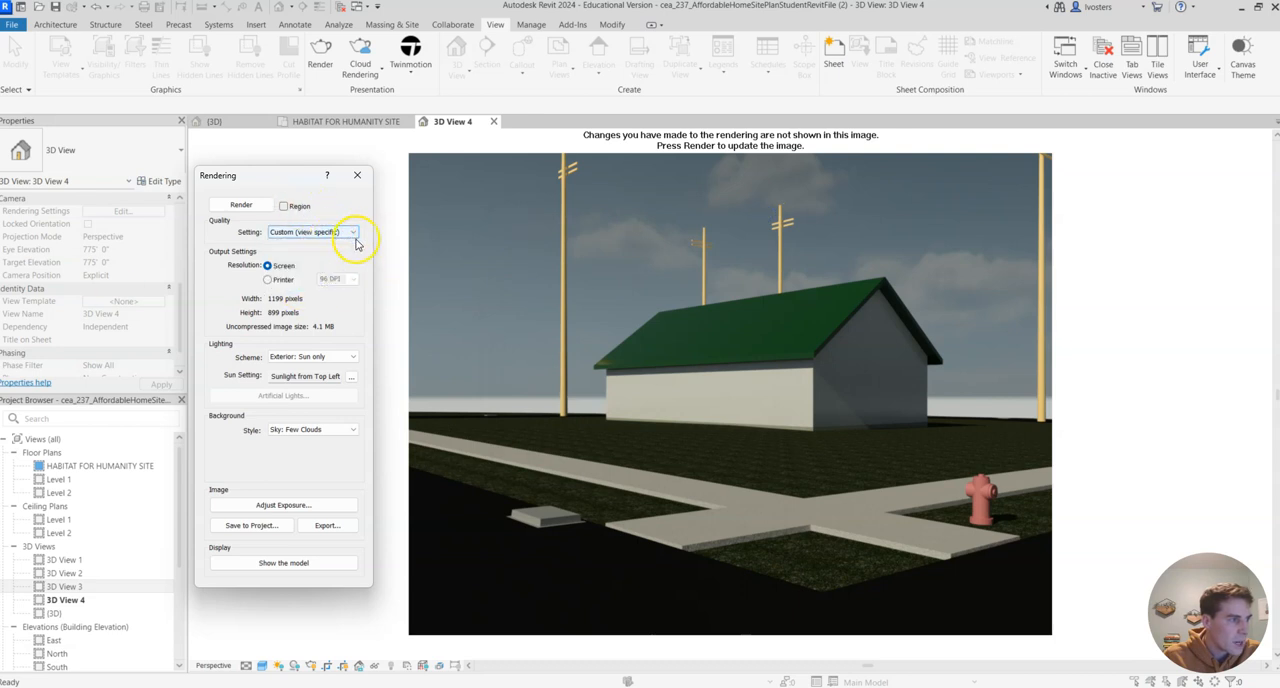
- Try switching the custom quality's render duration to Render by Time, and discard the change
left_click(354, 232)
left_click(291, 287)
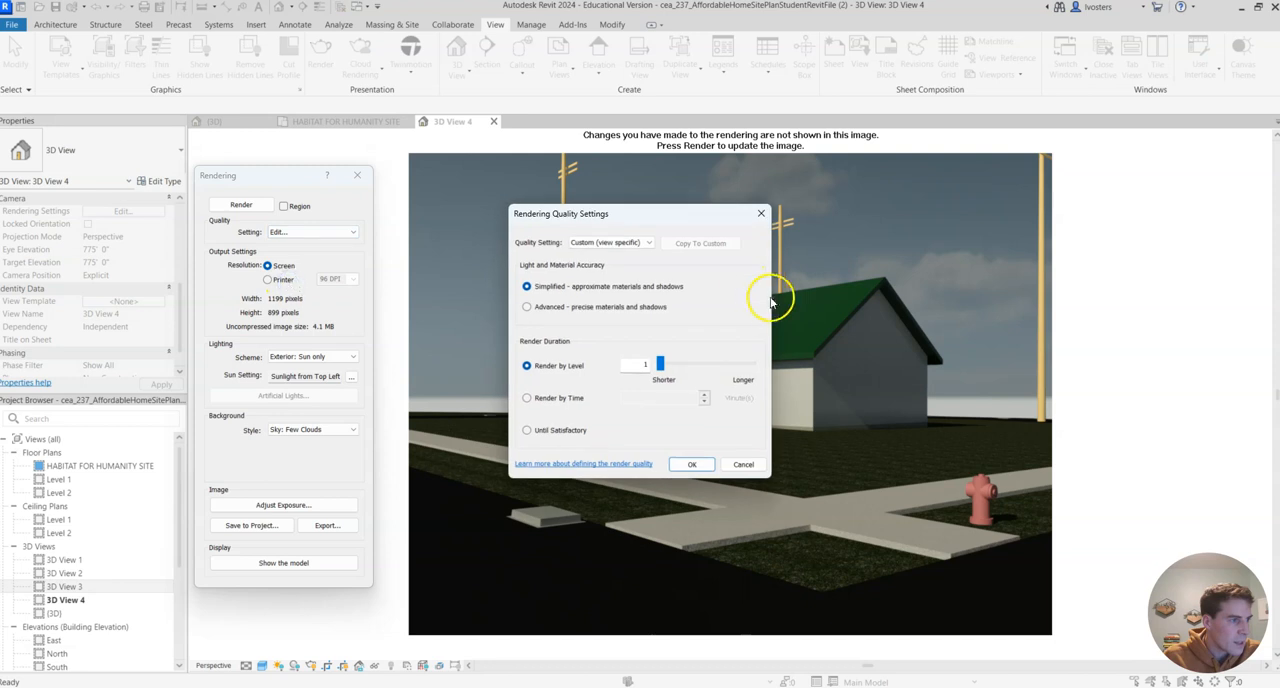
left_click(560, 399)
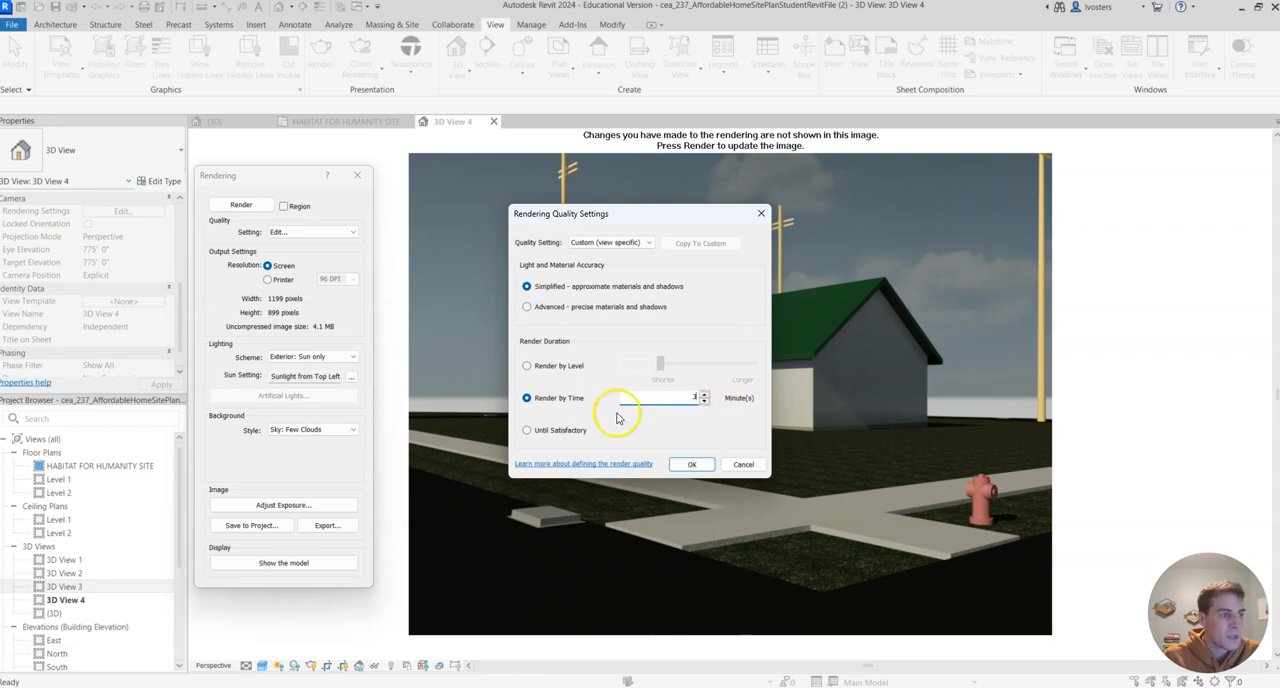
left_click(740, 464)
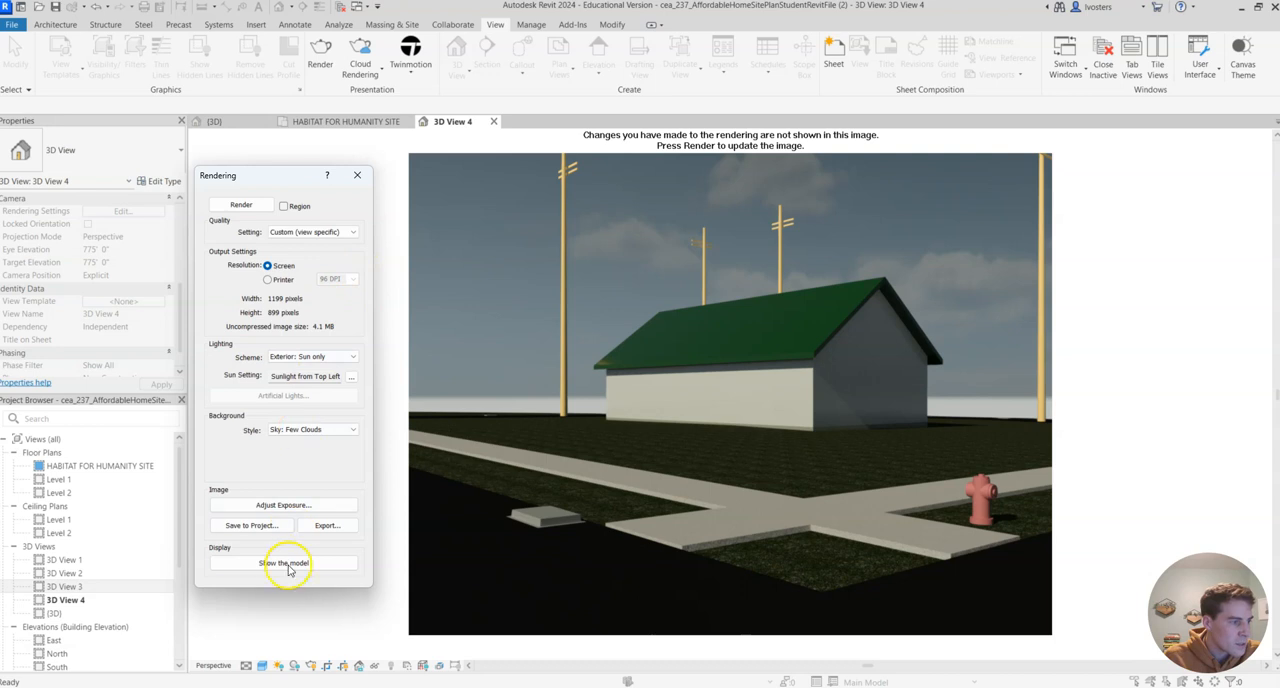
- Brighten the rendered image by lowering its exposure value to about 12.84 and apply the change
left_click(288, 505)
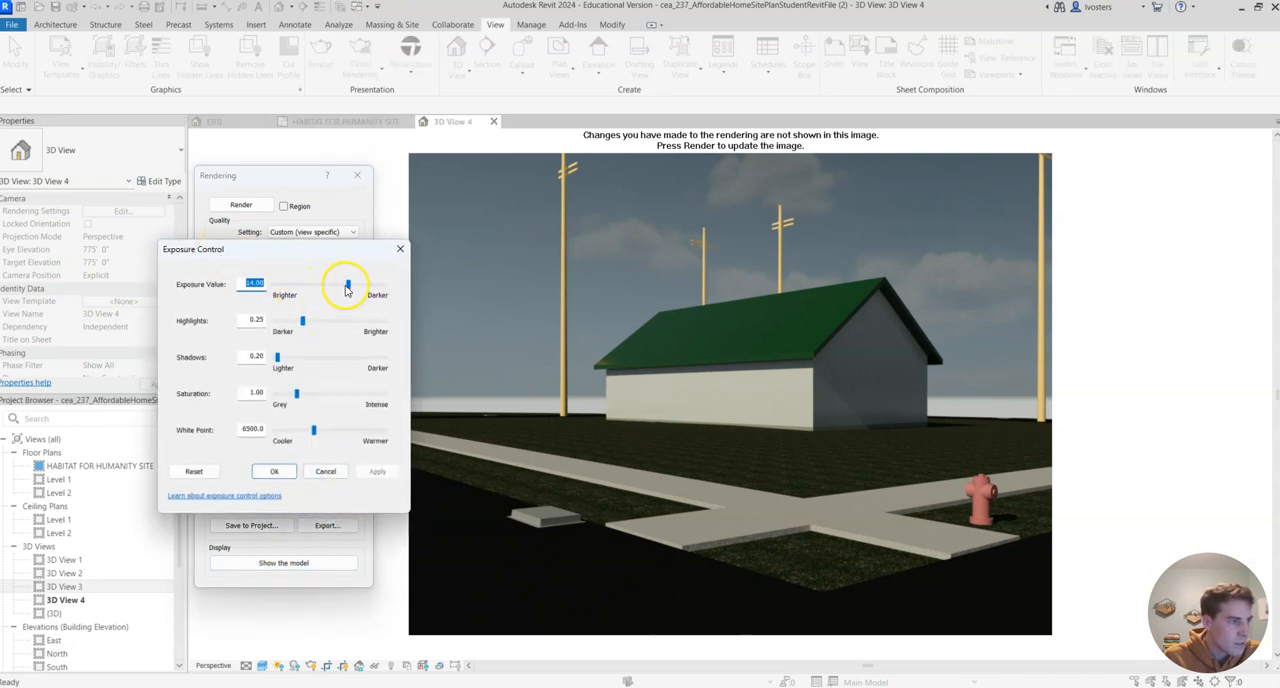
left_click_drag(349, 290, 347, 290)
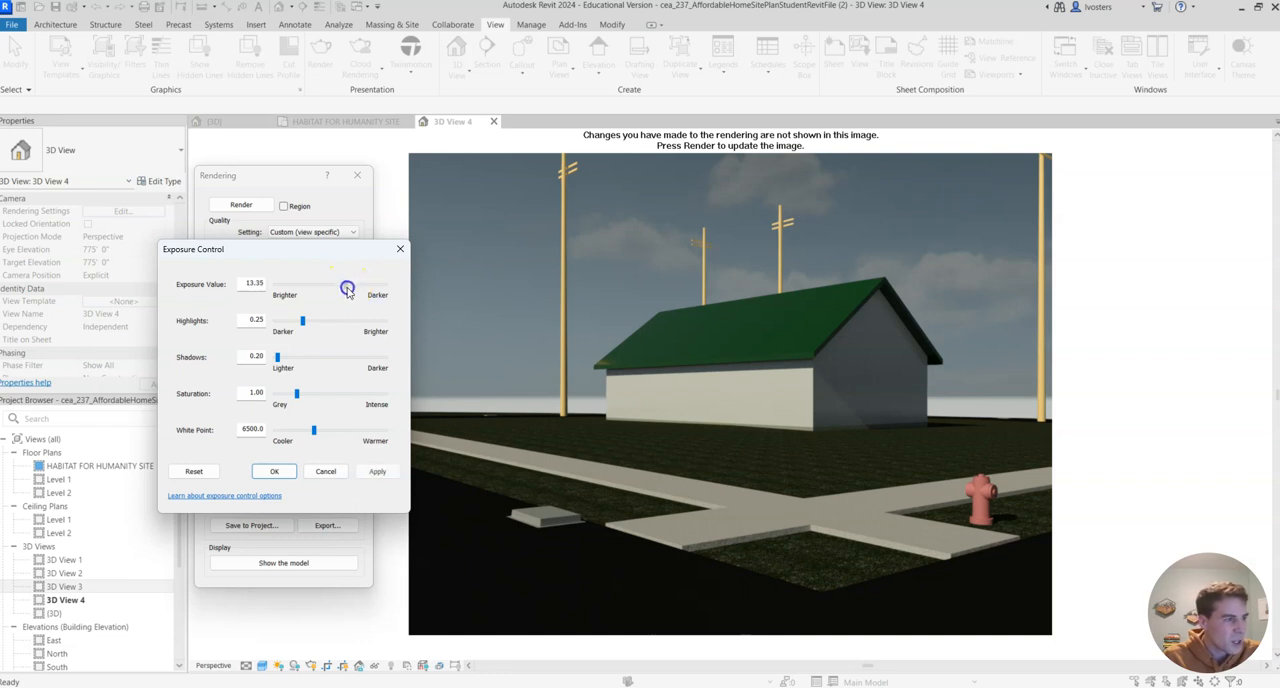
left_click(385, 472)
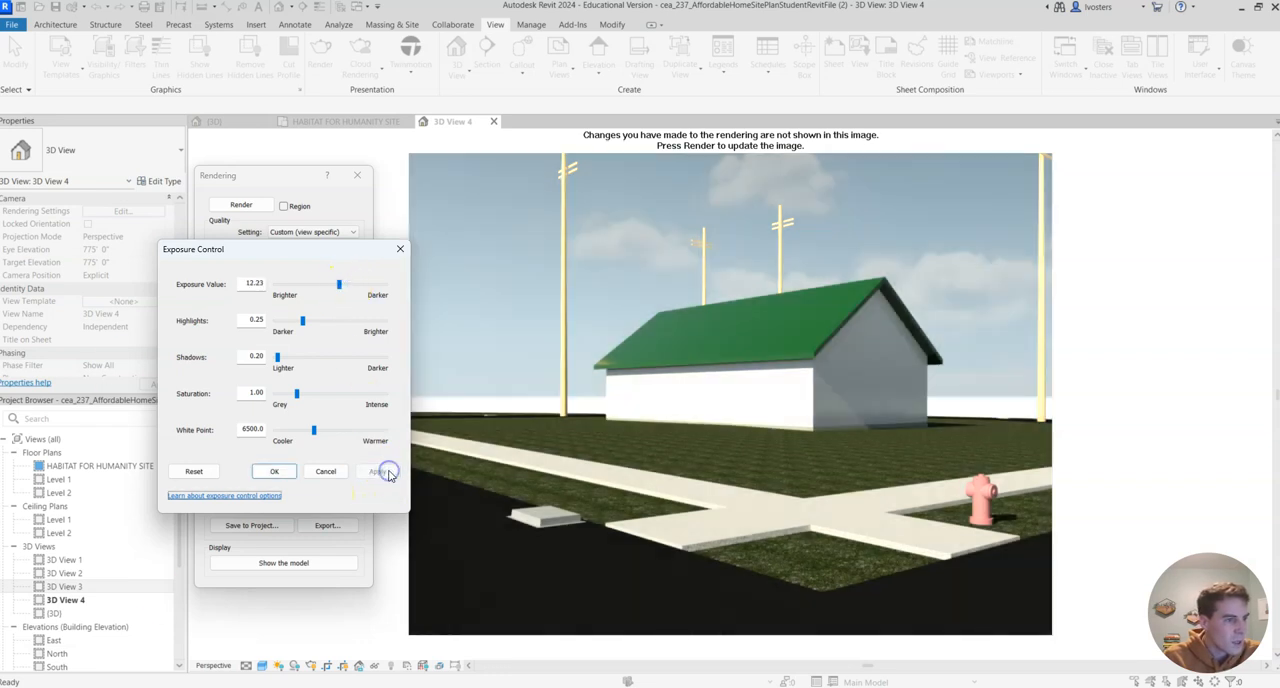
left_click_drag(338, 289, 104, 367)
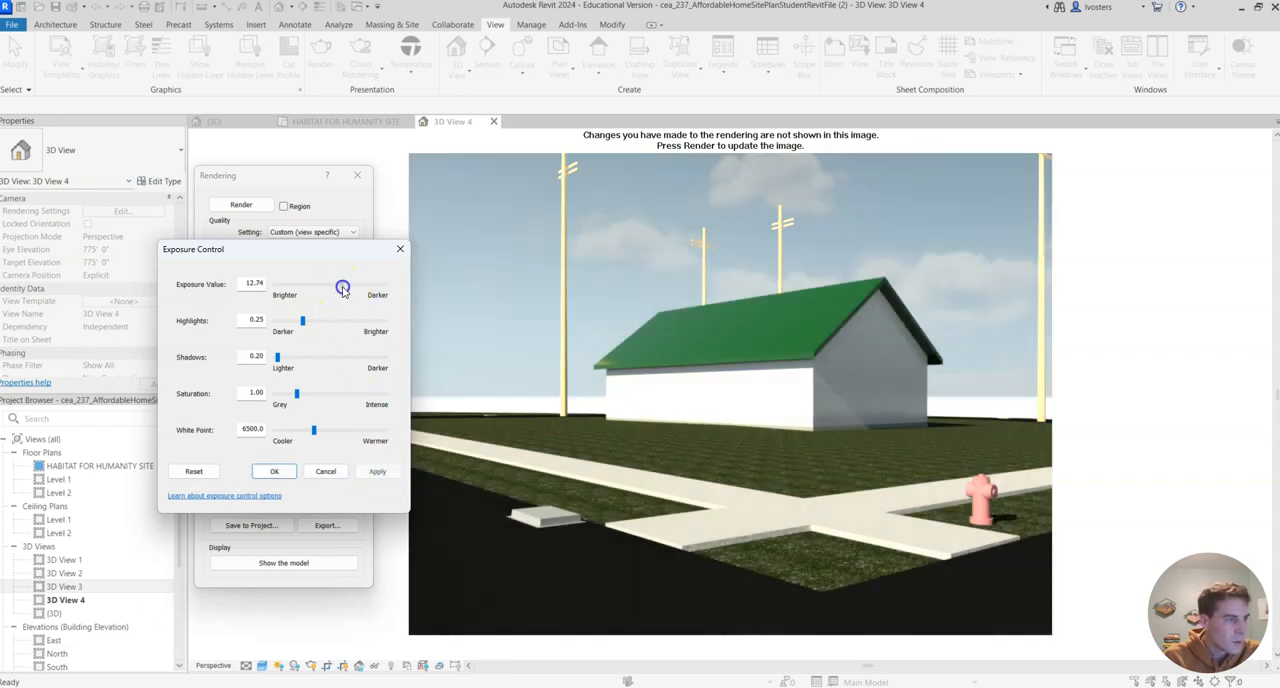
left_click(377, 471)
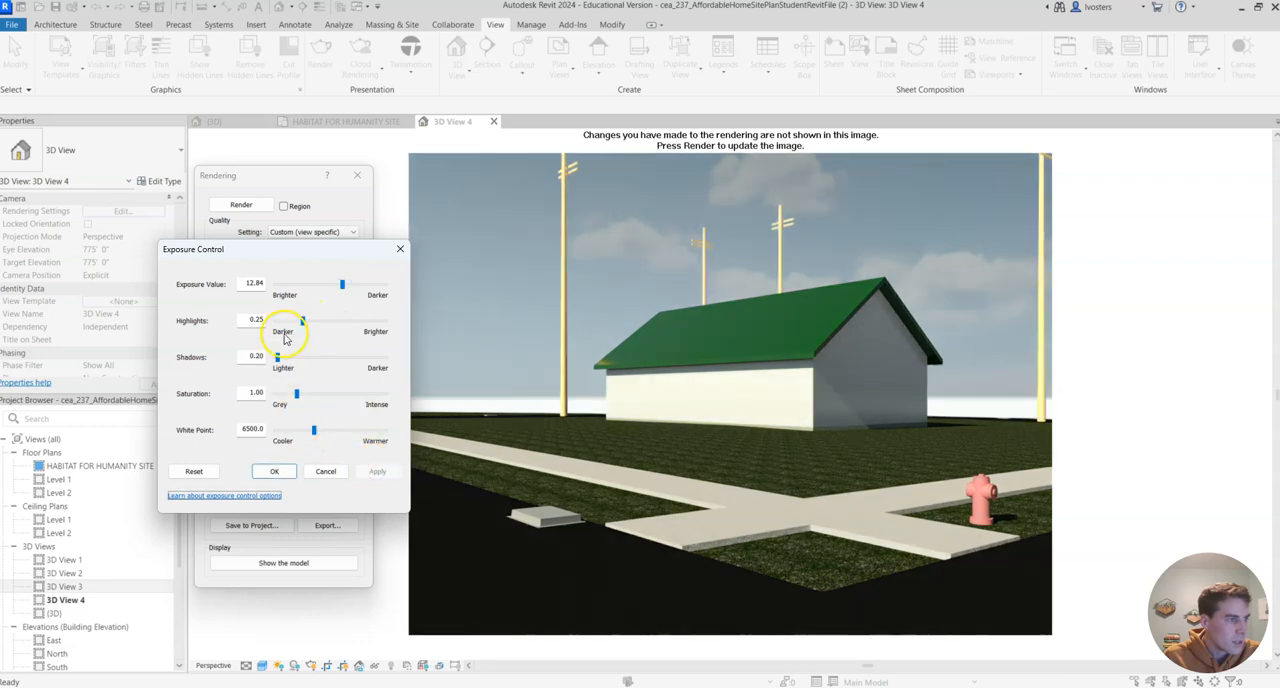
- Set the image's highlights to about 0.16, shadows 0.14, saturation 1.26 and white point 6349.5, and accept the exposure settings
left_click_drag(304, 322, 296, 326)
left_click(278, 358)
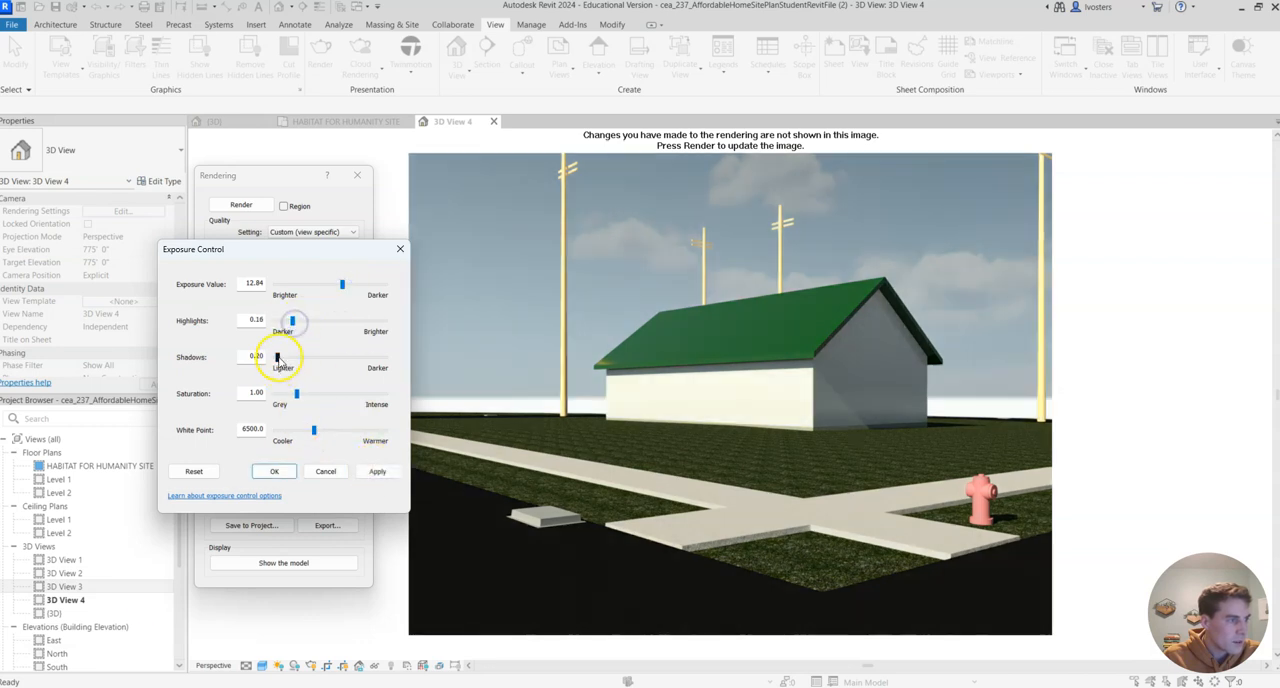
left_click(297, 396)
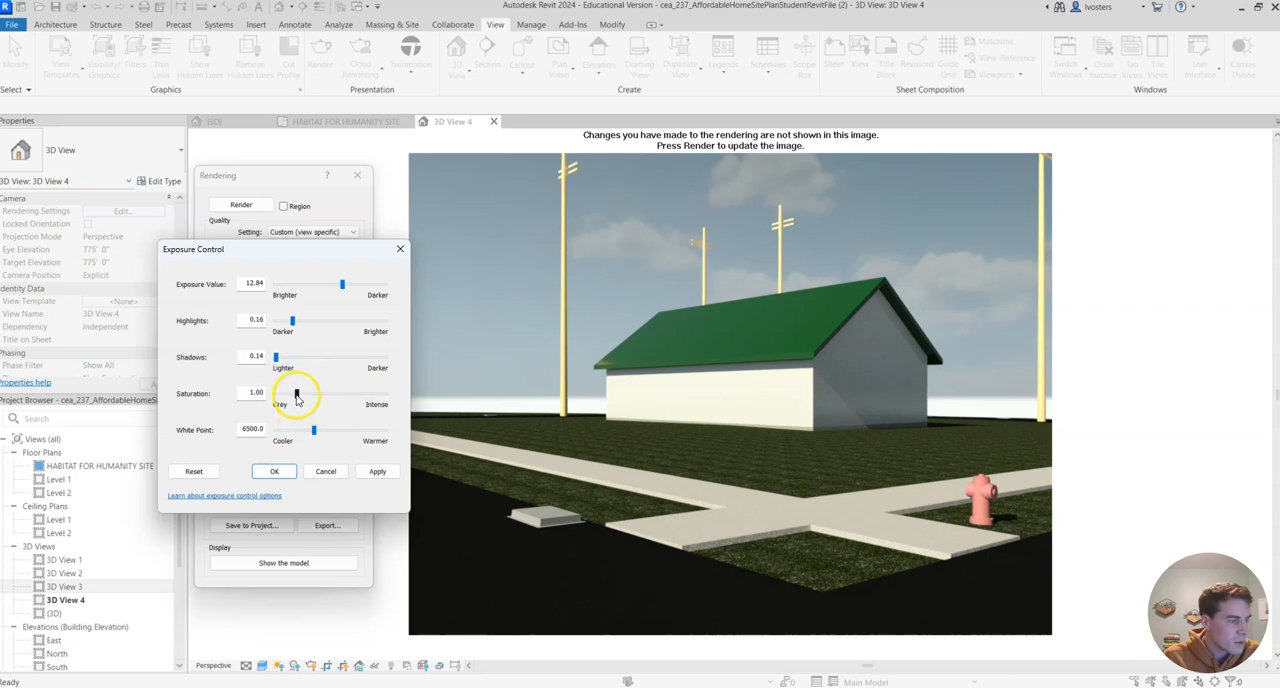
left_click(315, 431)
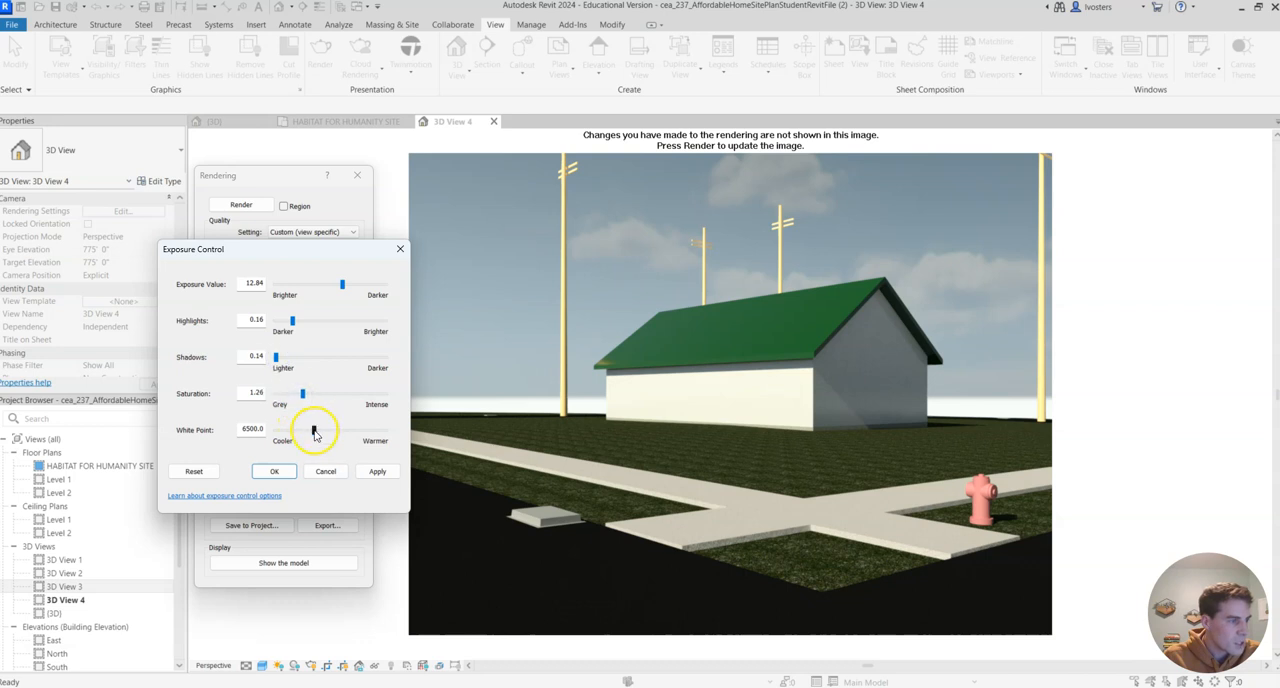
left_click(377, 471)
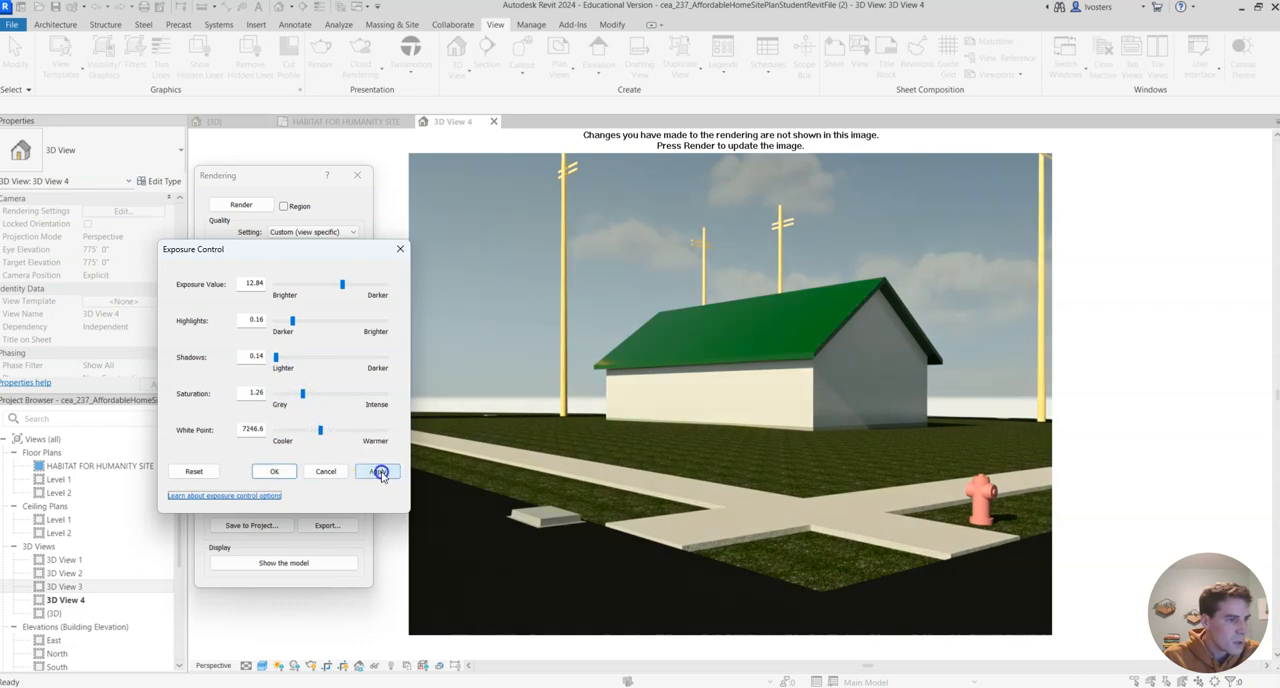
left_click_drag(320, 431, 316, 432)
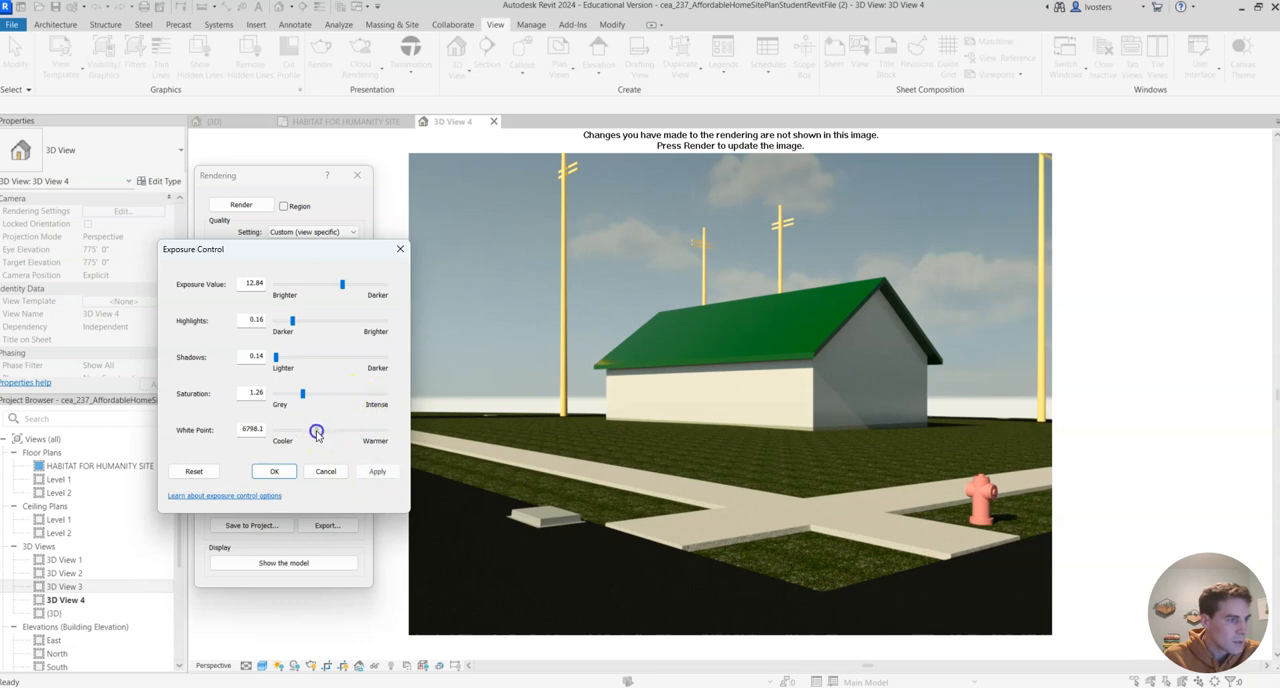
left_click(378, 471)
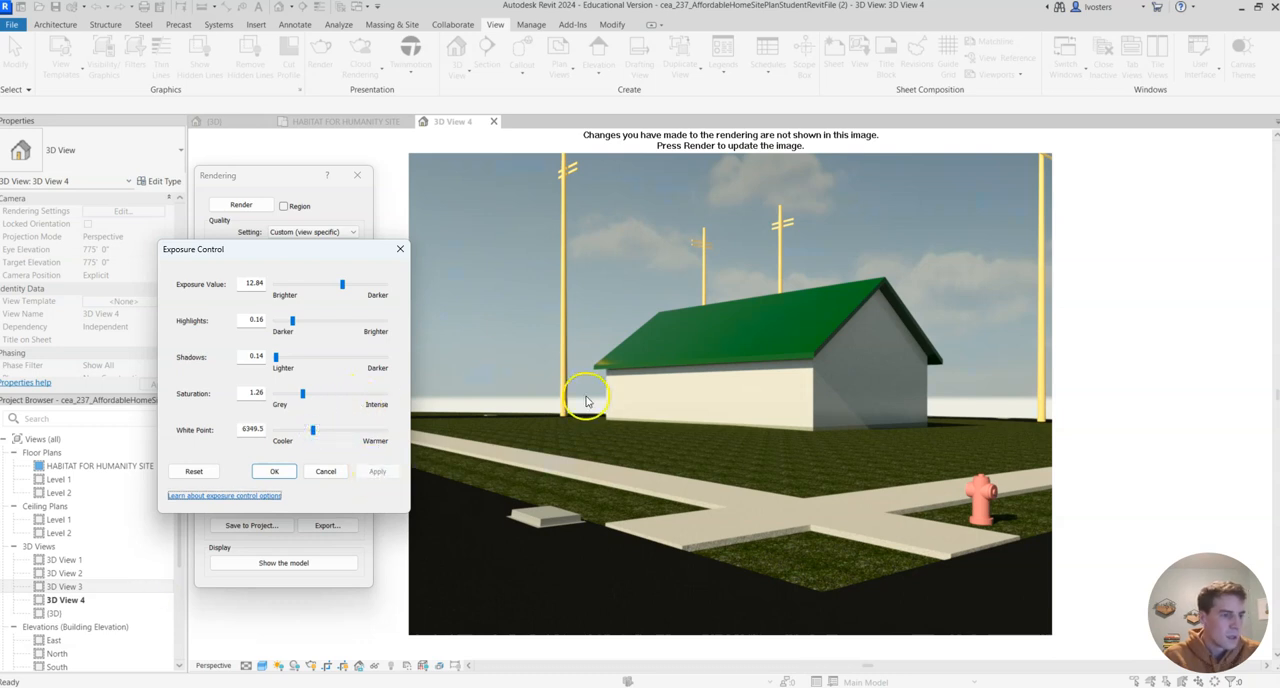
left_click(274, 471)
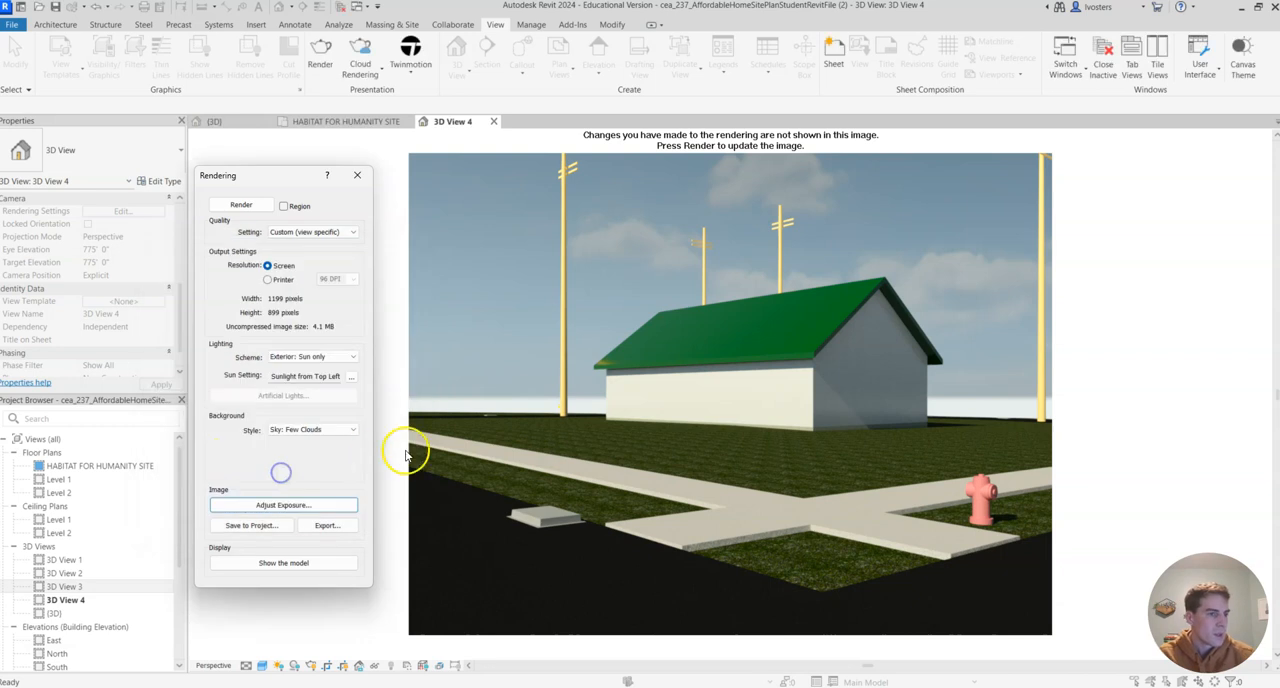
- Save the adjusted rendering to the project under its suggested name and check the project's list of renderings
left_click(274, 528)
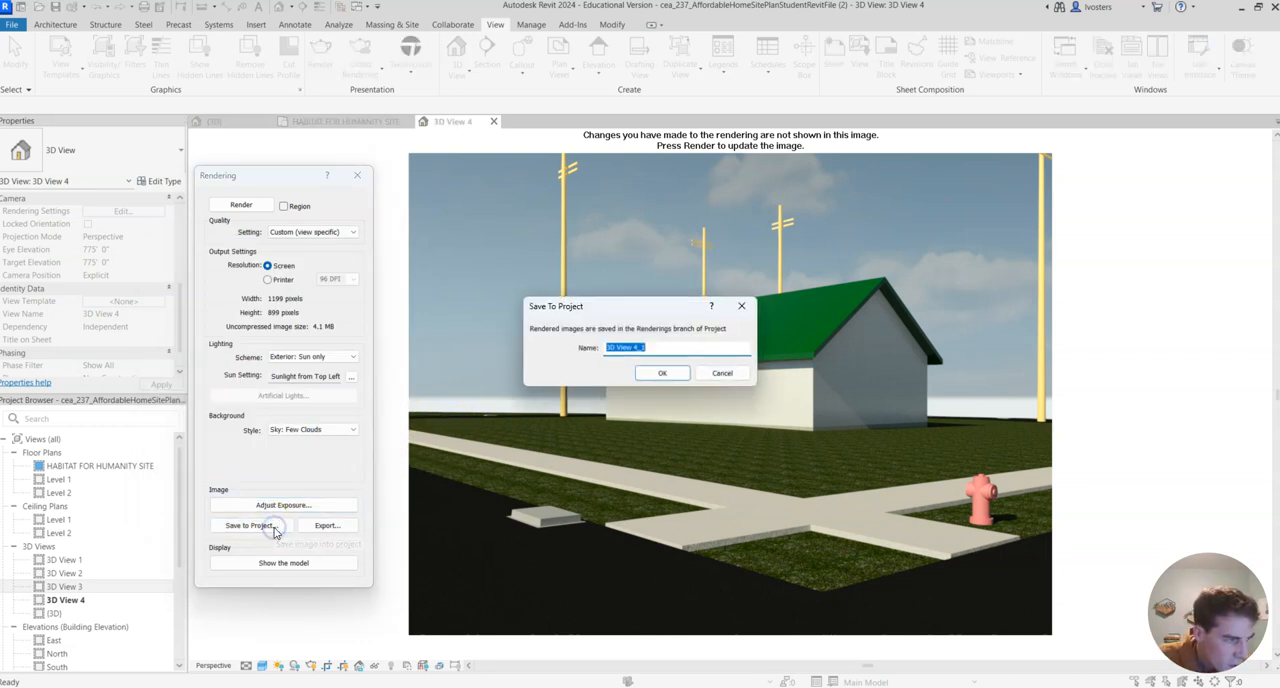
left_click(660, 372)
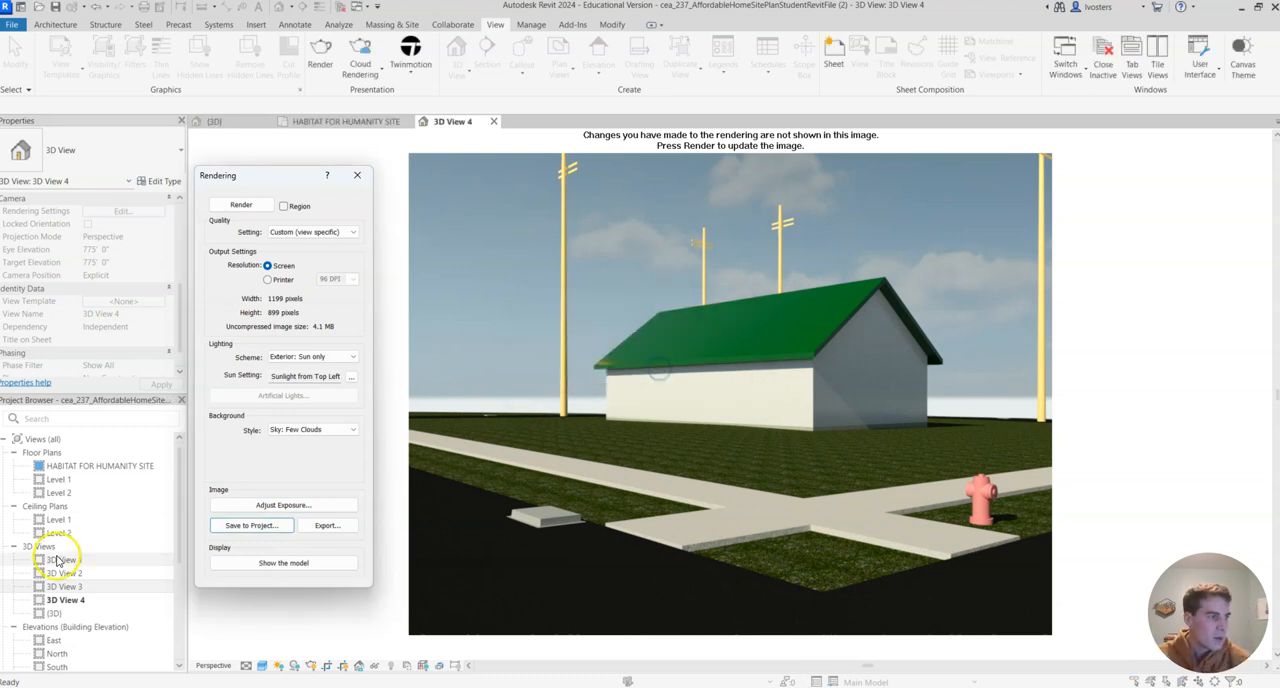
scroll(95, 555, "down", 4)
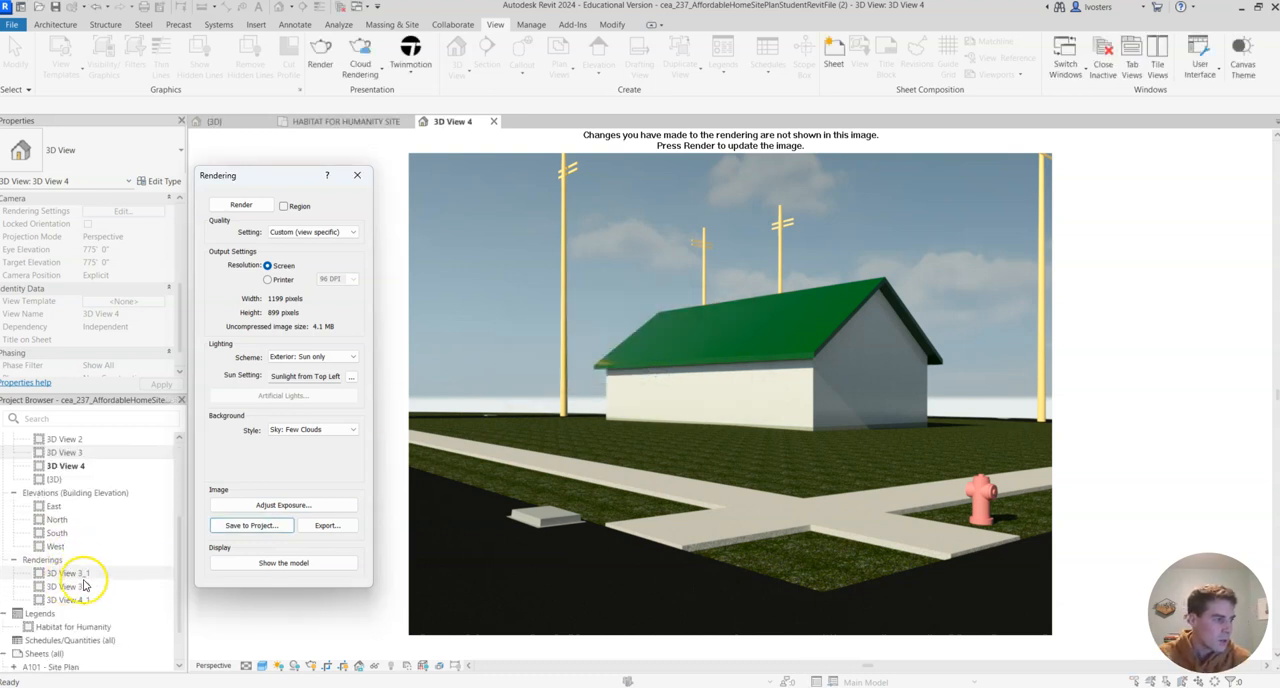
- Export the rendering as a JPEG file named 3D View 4 in the CEA folder
left_click(322, 526)
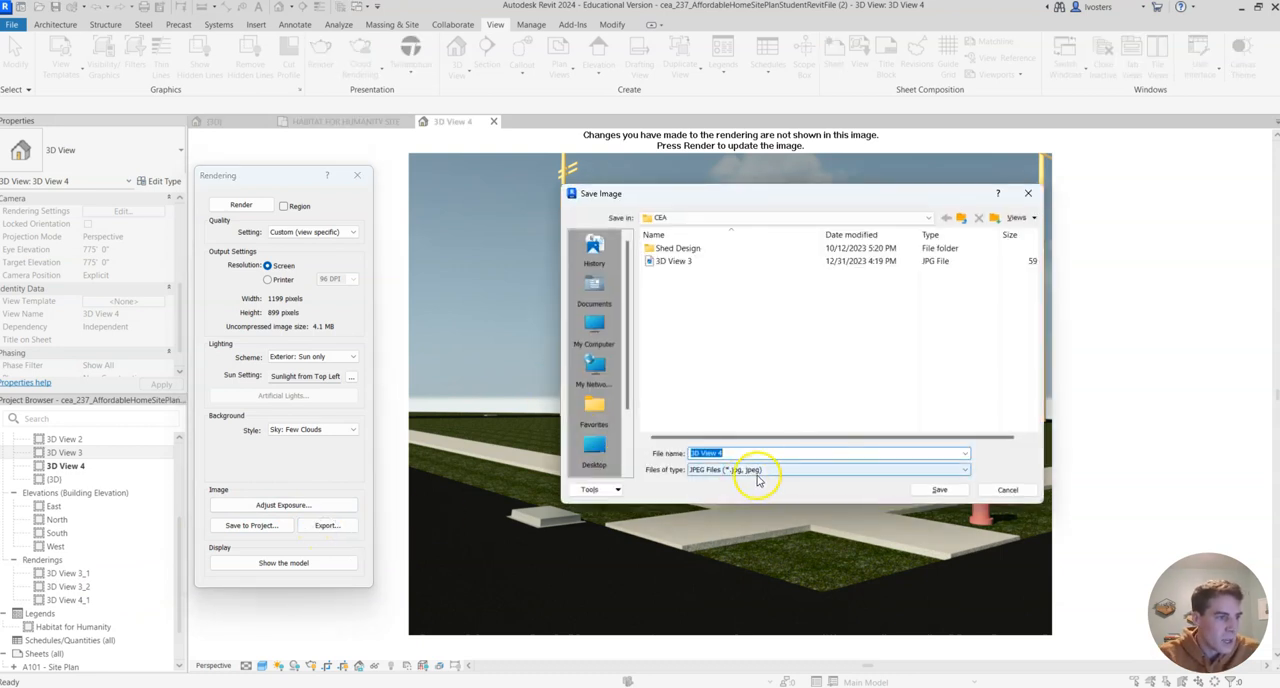
left_click(800, 470)
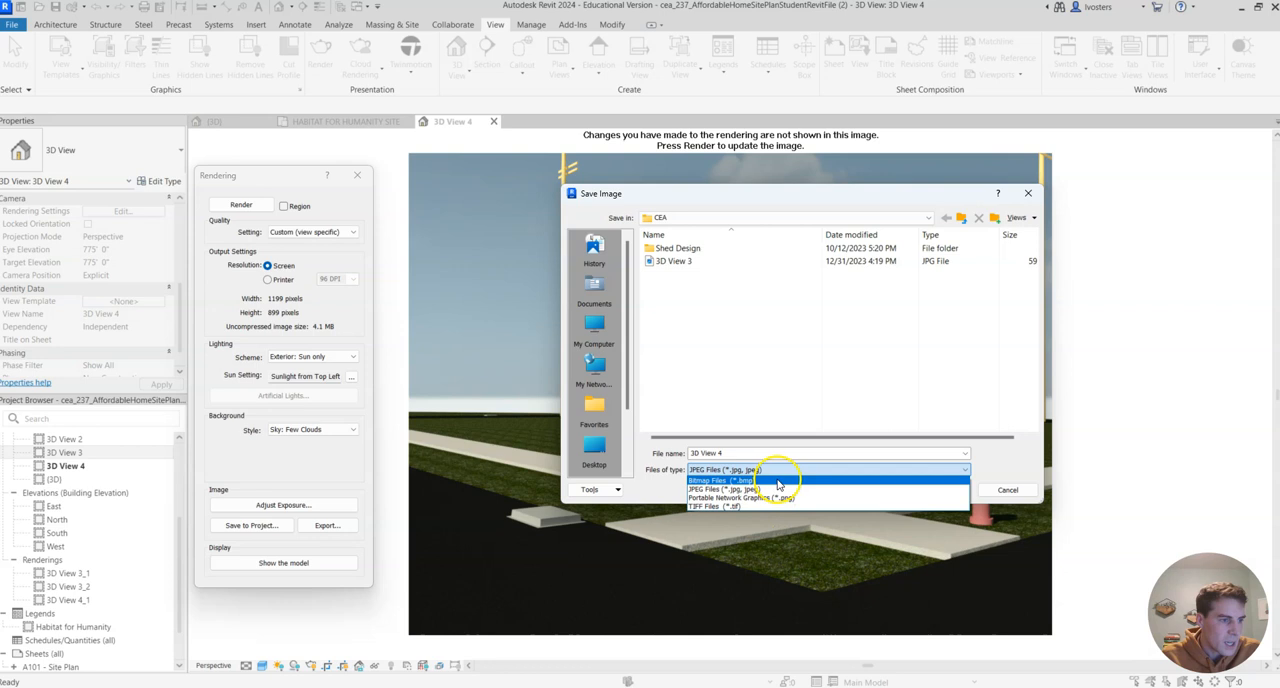
left_click(779, 489)
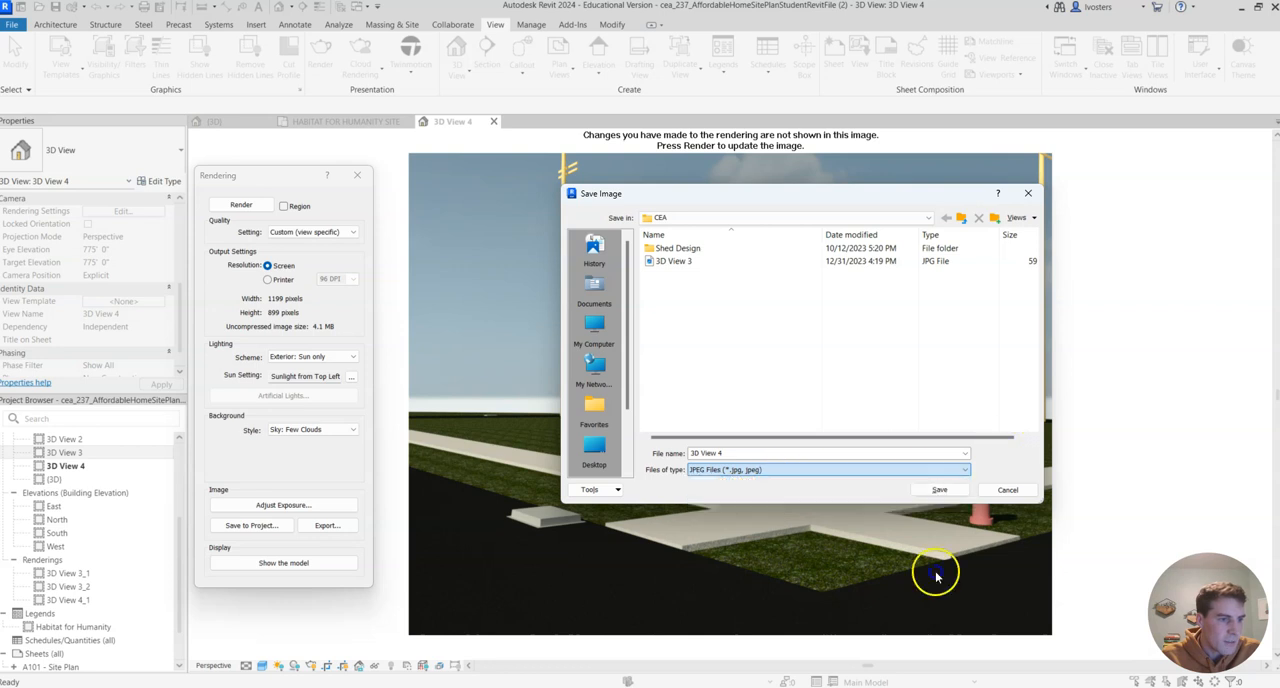
left_click(952, 491)
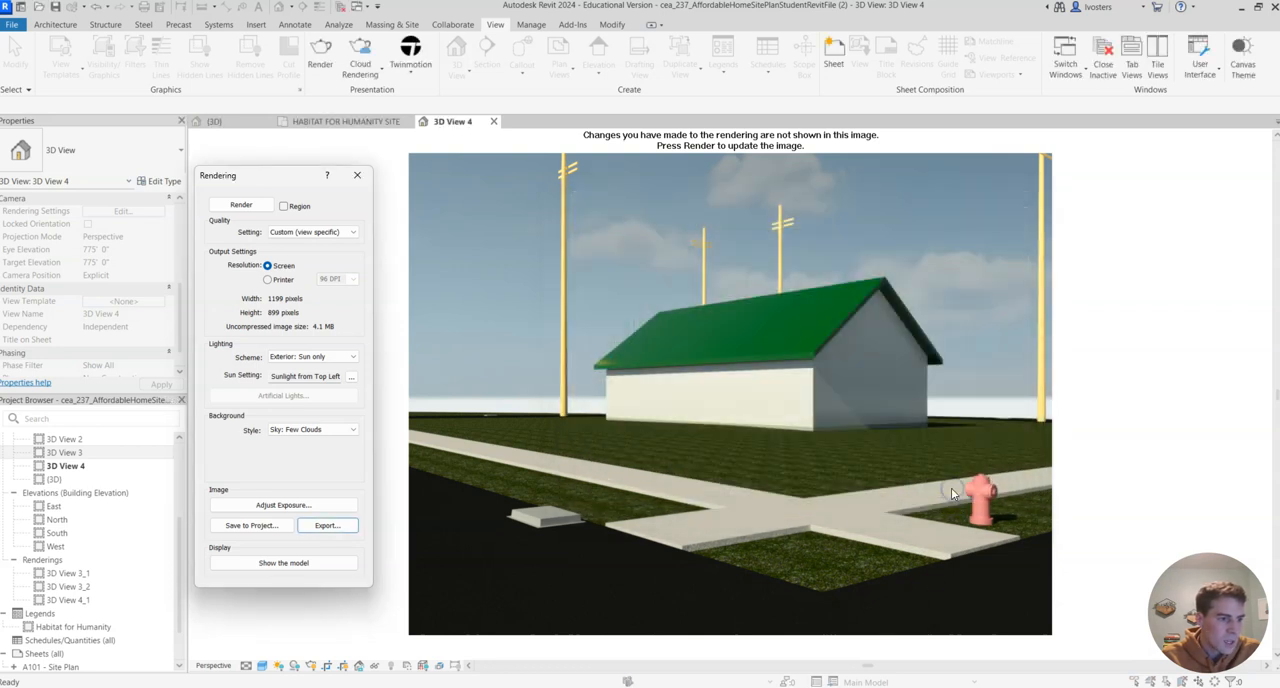
- Compare the rendering with the model by switching the view's display between them, ending on the rendering
left_click(312, 568)
left_click(312, 568)
left_click(312, 568)
left_click(312, 568)
left_click(312, 565)
left_click(312, 565)
left_click(312, 565)
left_click(312, 565)
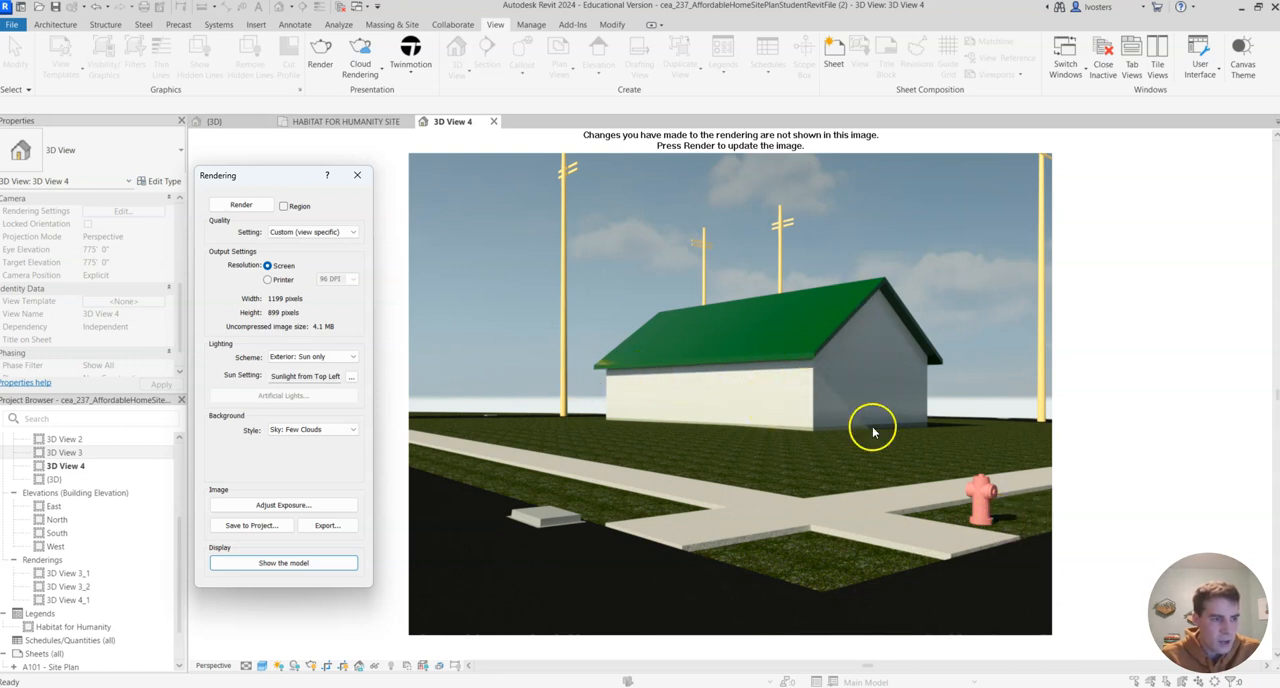
left_click(321, 566)
left_click(323, 565)
left_click(323, 565)
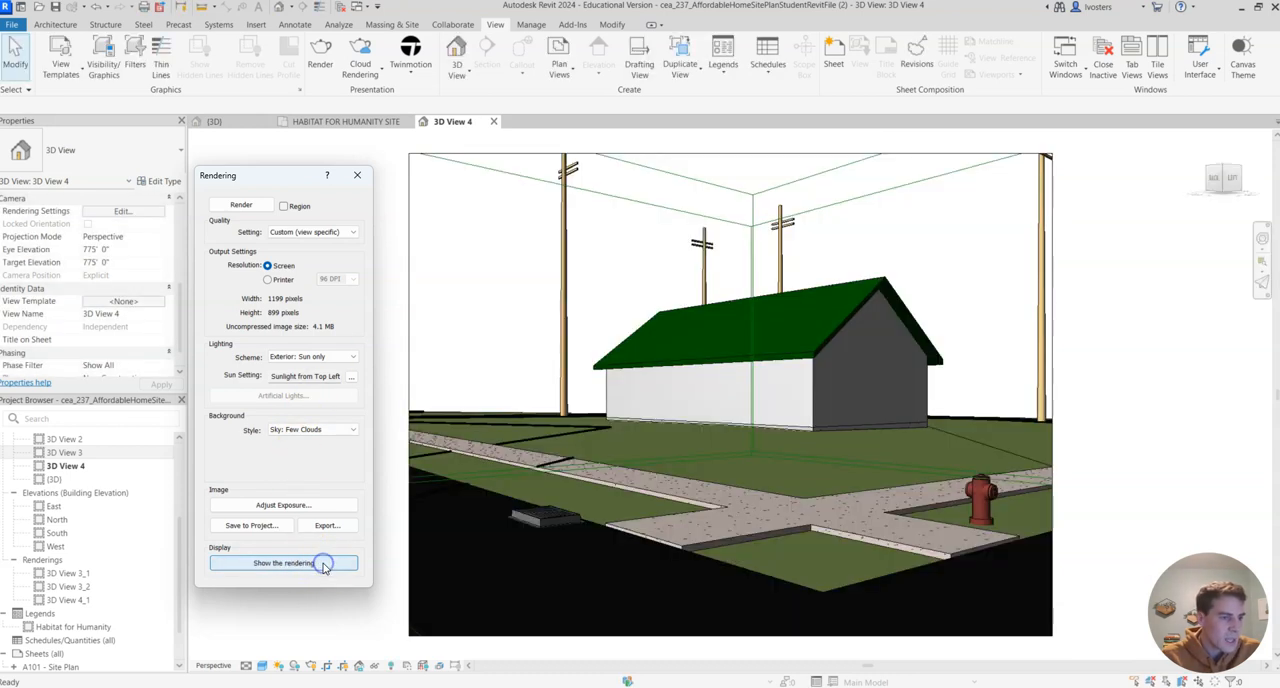
left_click(323, 565)
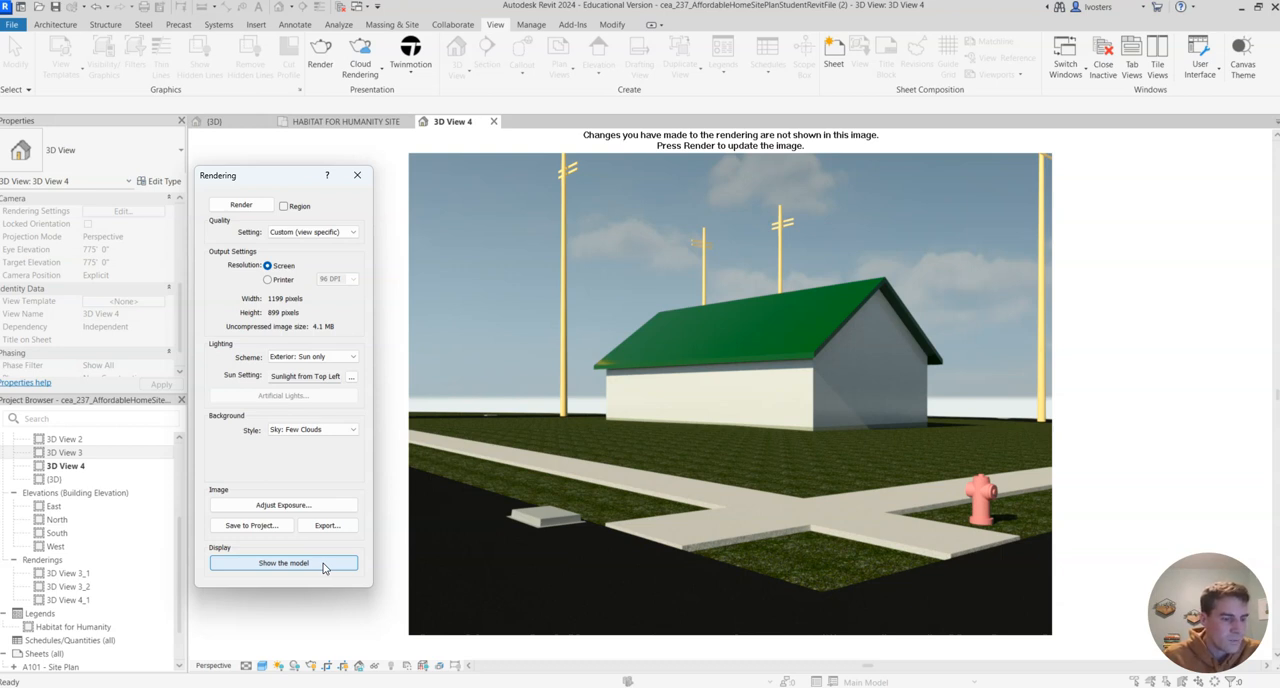
left_click(323, 564)
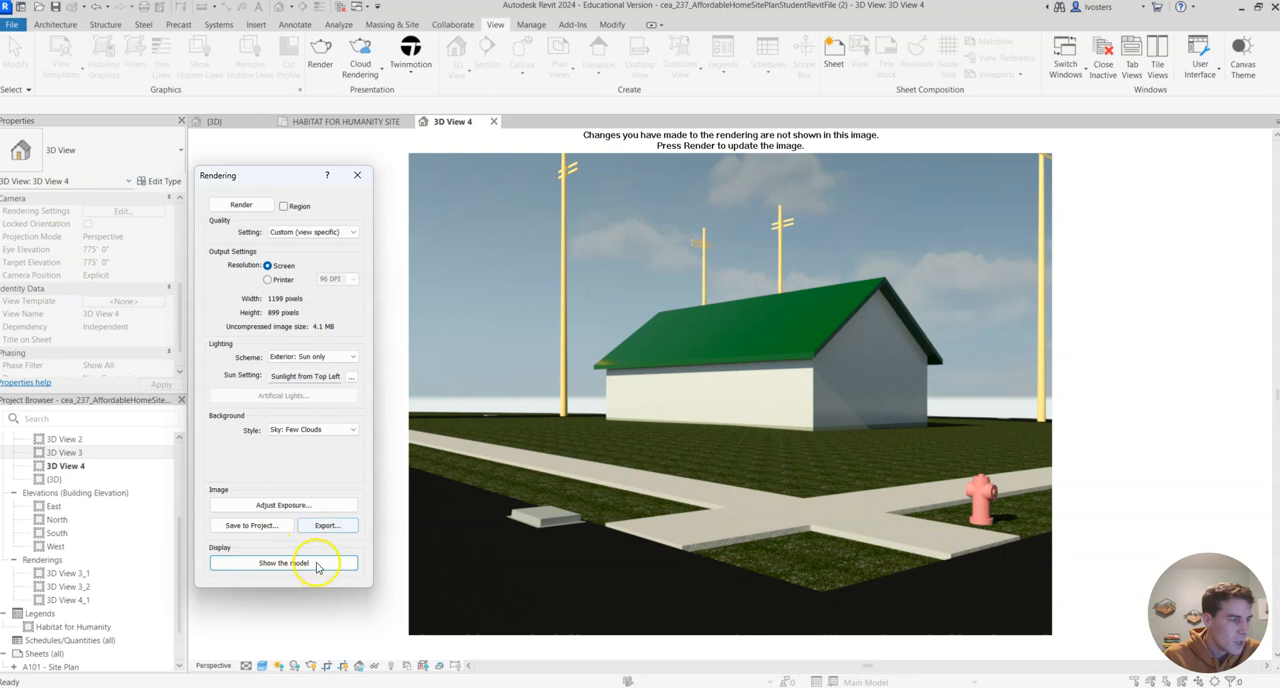